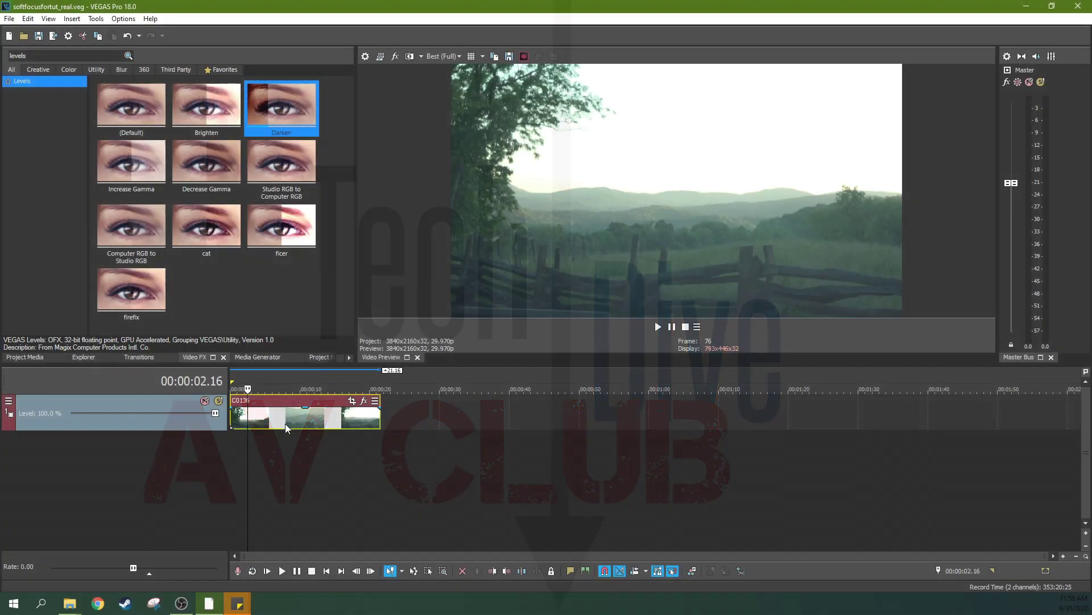
- Preview the landscape clip by scrubbing between about 3 and 18 seconds
drag(285, 424, 338, 420)
click(280, 426)
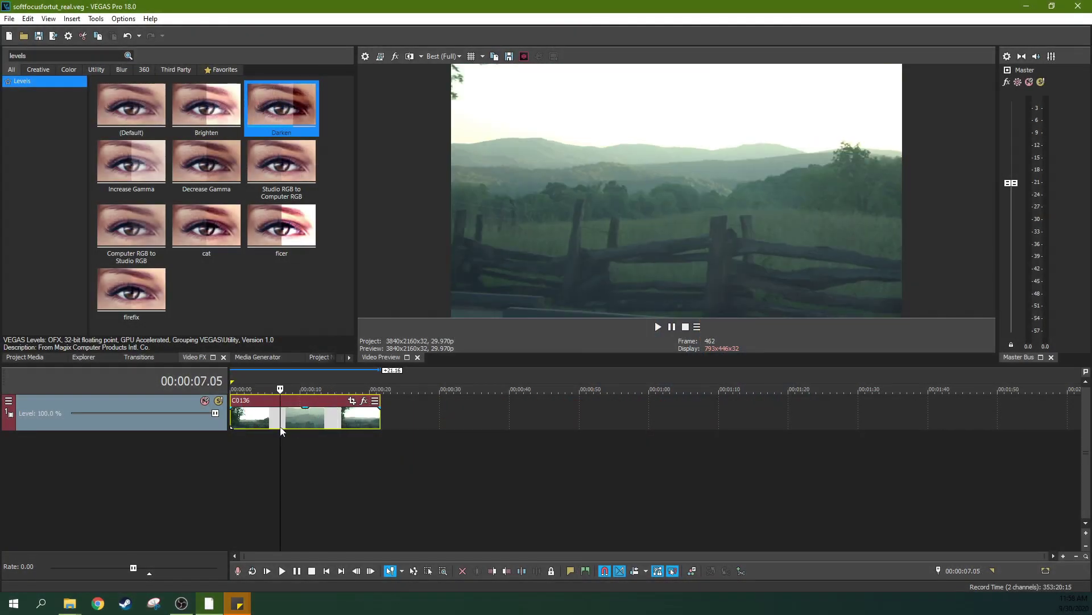
click(259, 420)
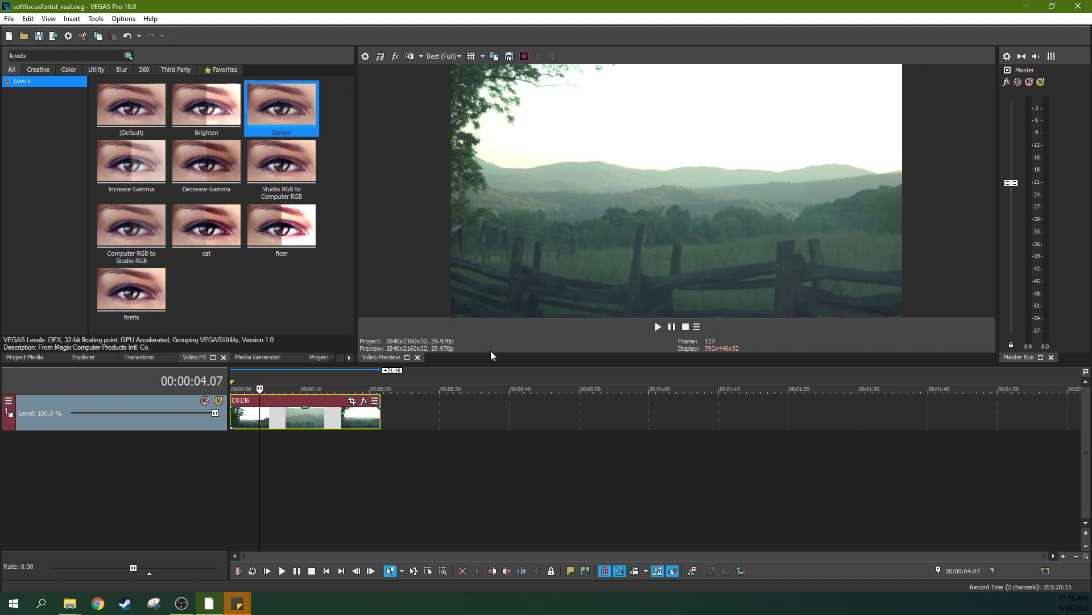
drag(257, 419, 332, 419)
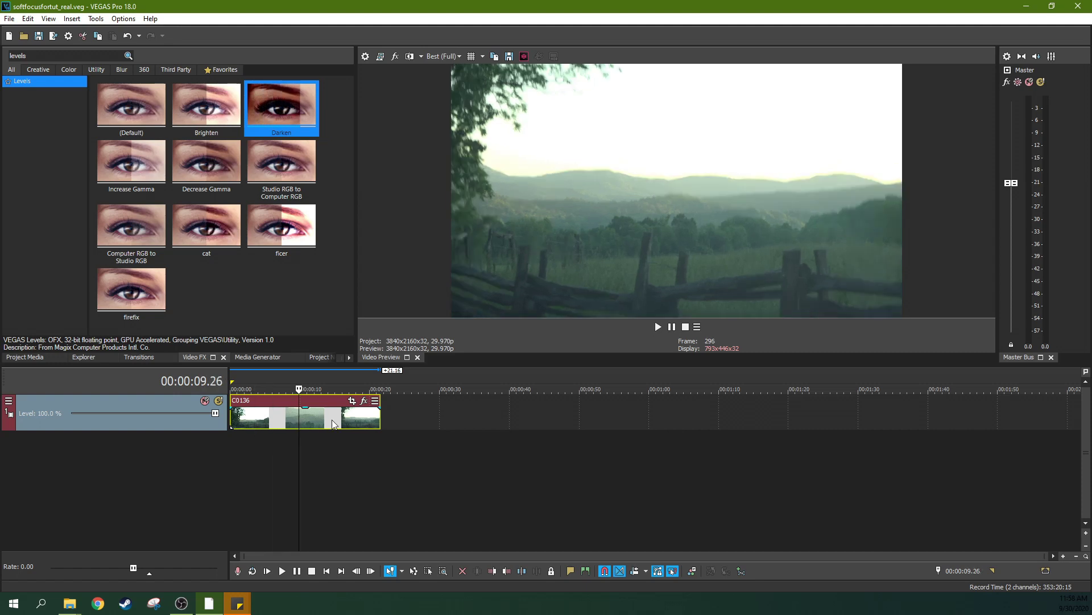
click(359, 418)
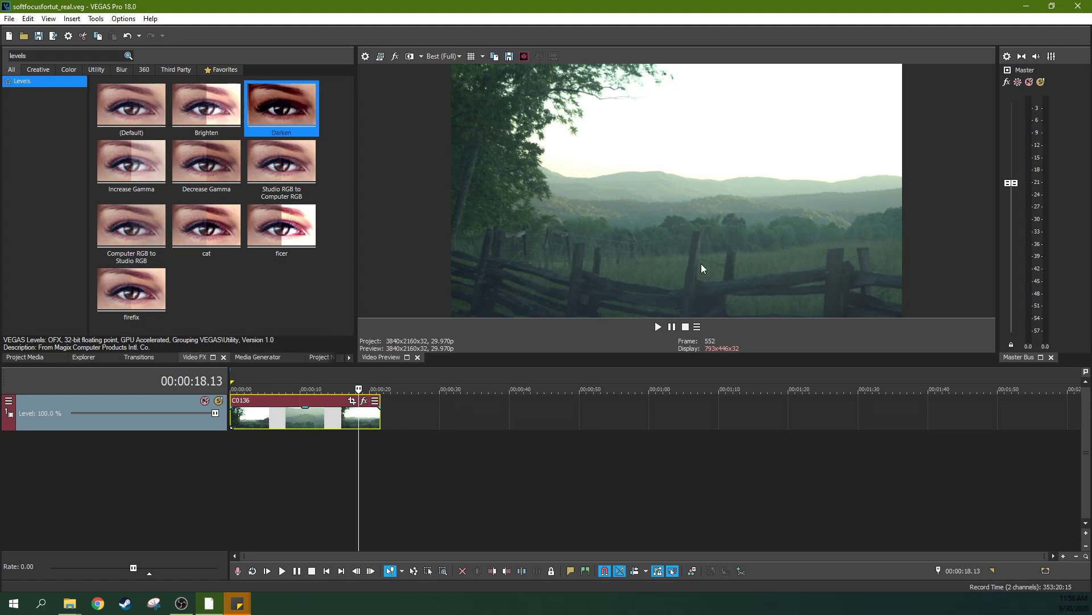
click(257, 413)
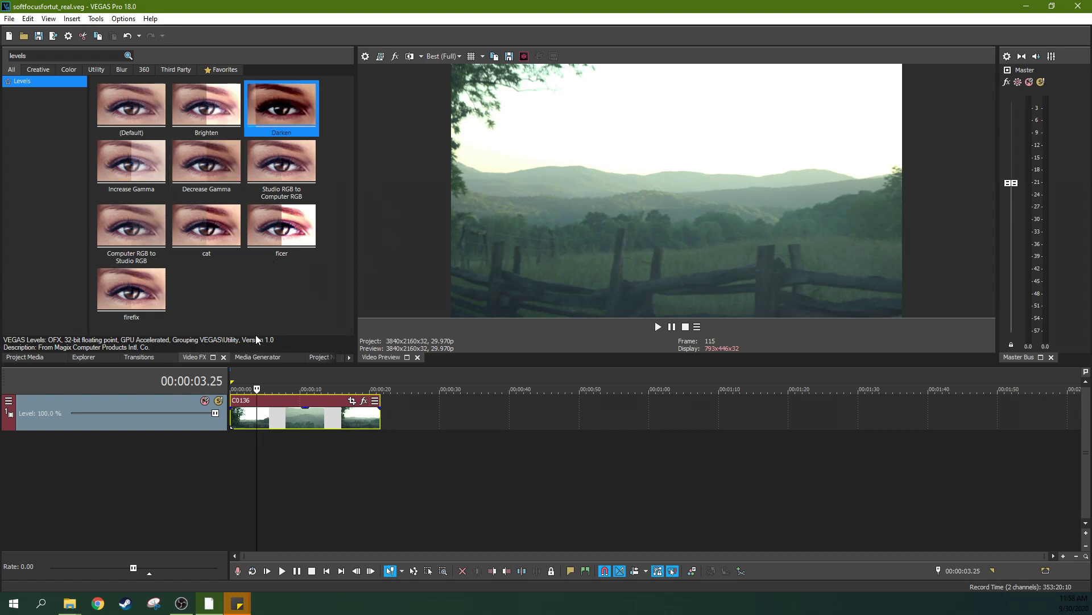
- Search Video FX for 'sharp' and apply the default Sharpen preset to clip C0136
click(249, 358)
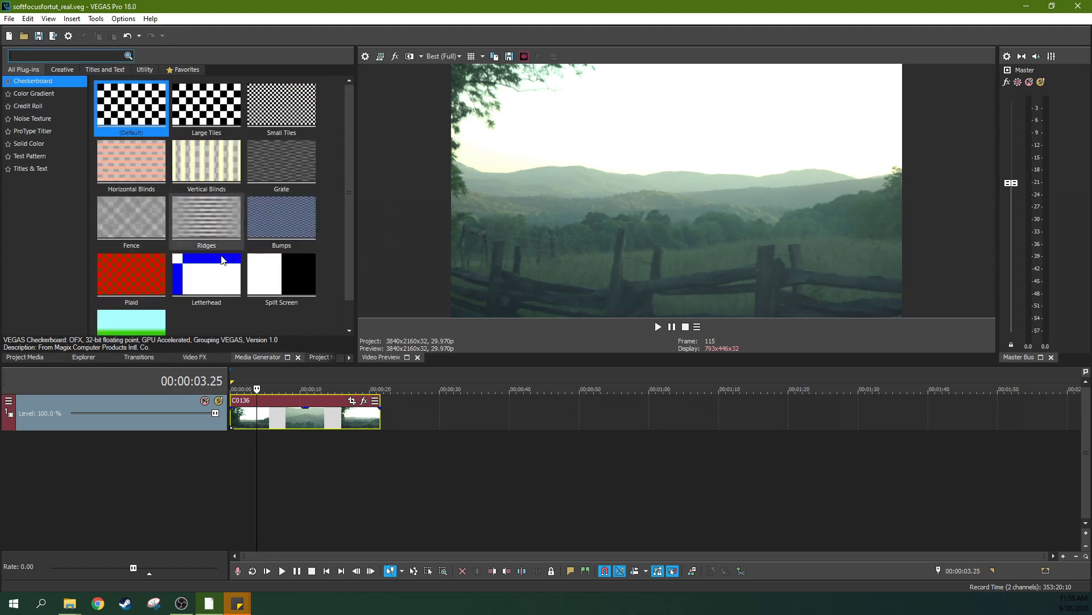
click(184, 358)
double_click(48, 56)
text(sharp)
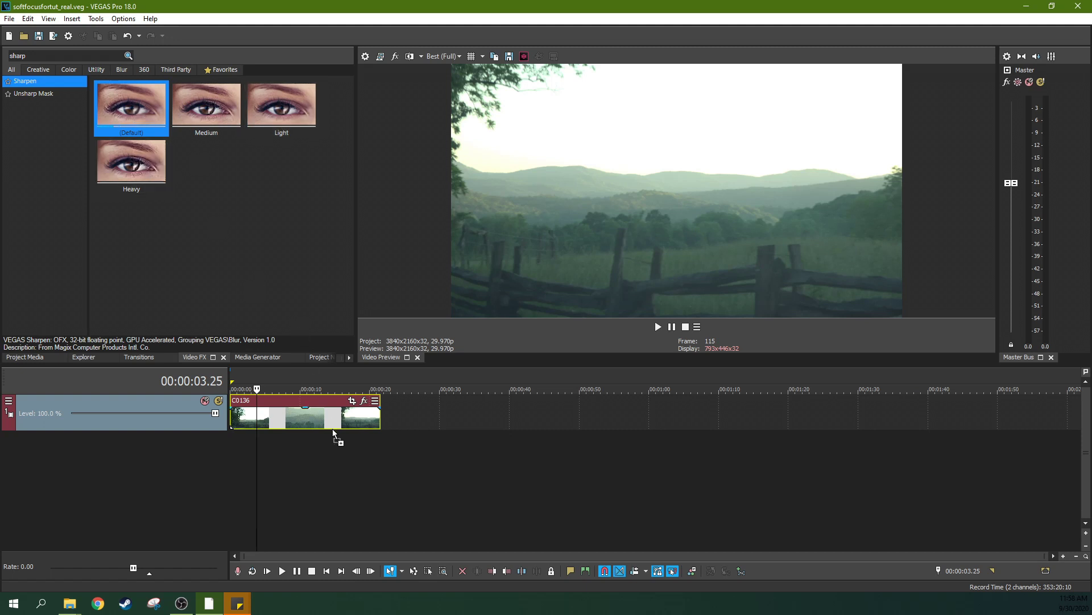
drag(333, 432, 333, 421)
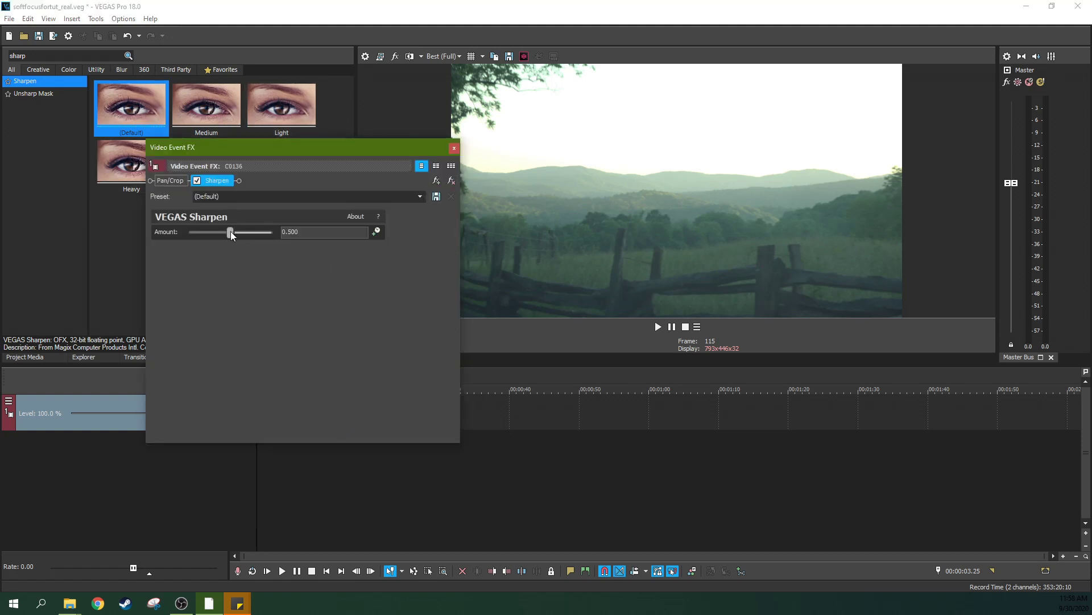
- Set Sharpen Amount to 1.000 and shrink the clip's pan/crop box to 219.9 × 123.7
drag(230, 232, 329, 223)
drag(404, 149, 272, 153)
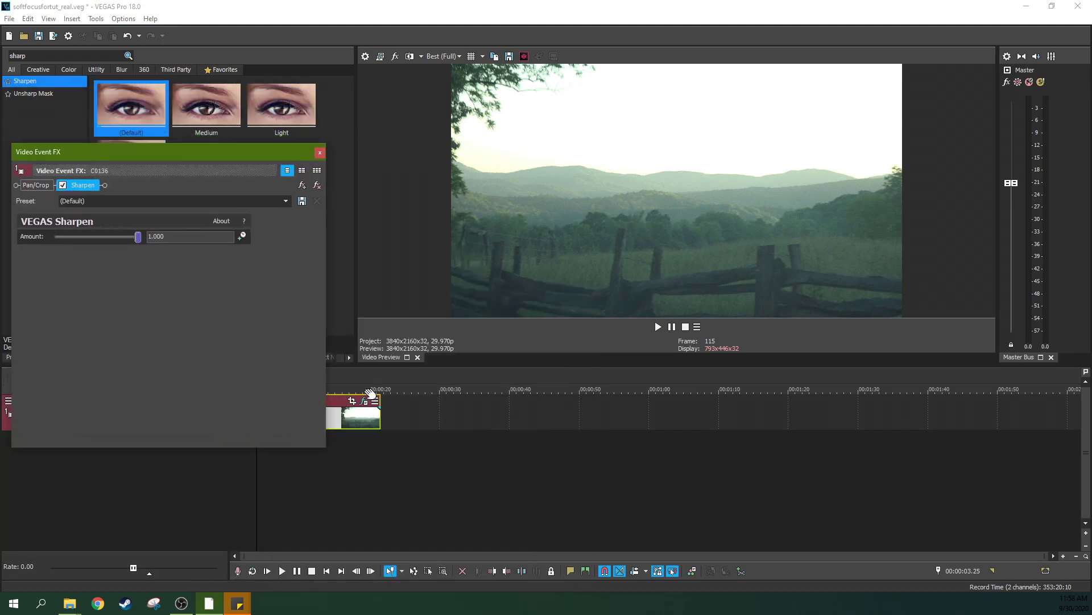
click(353, 400)
mouse_move(256, 290)
mouse_down()
mouse_move(284, 287)
mouse_move(263, 298)
mouse_up()
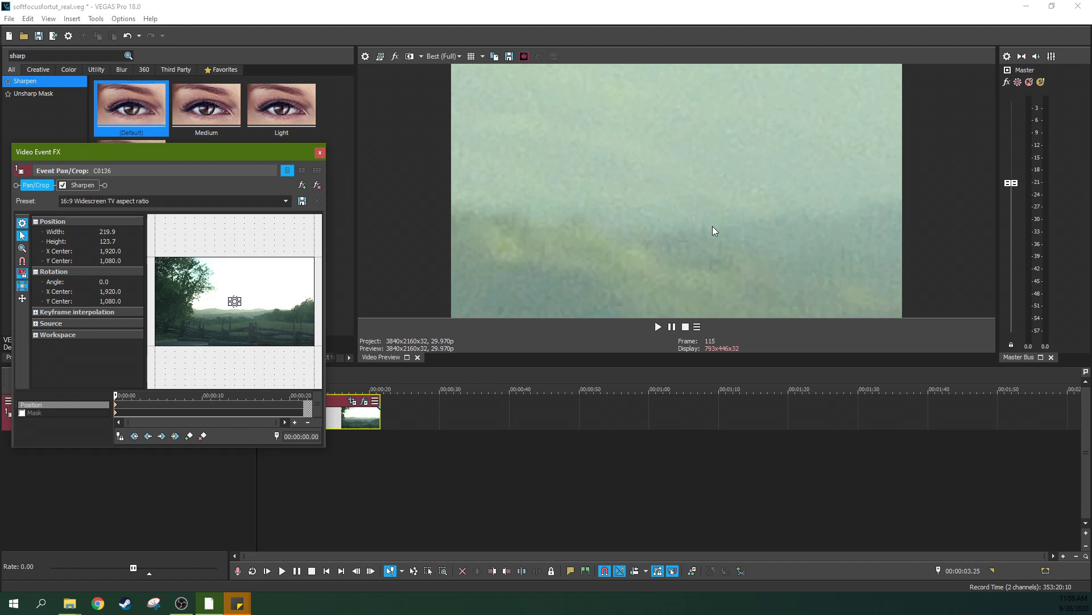
- Reset pan/crop to the full 3840×2160 frame and lower Sharpen Amount to 0.748
click(316, 202)
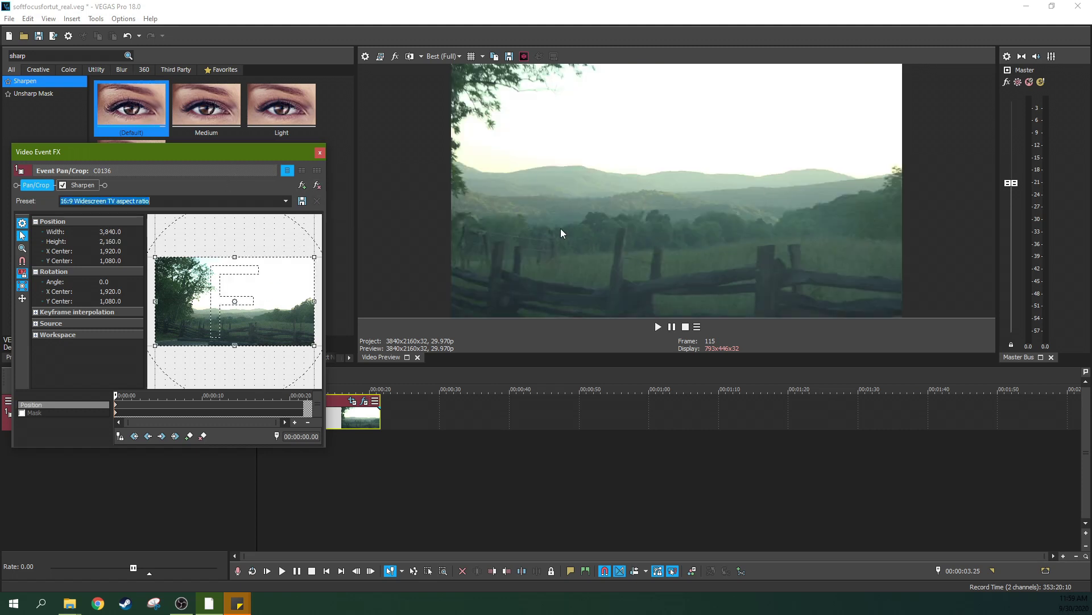
click(80, 185)
drag(107, 235, 213, 221)
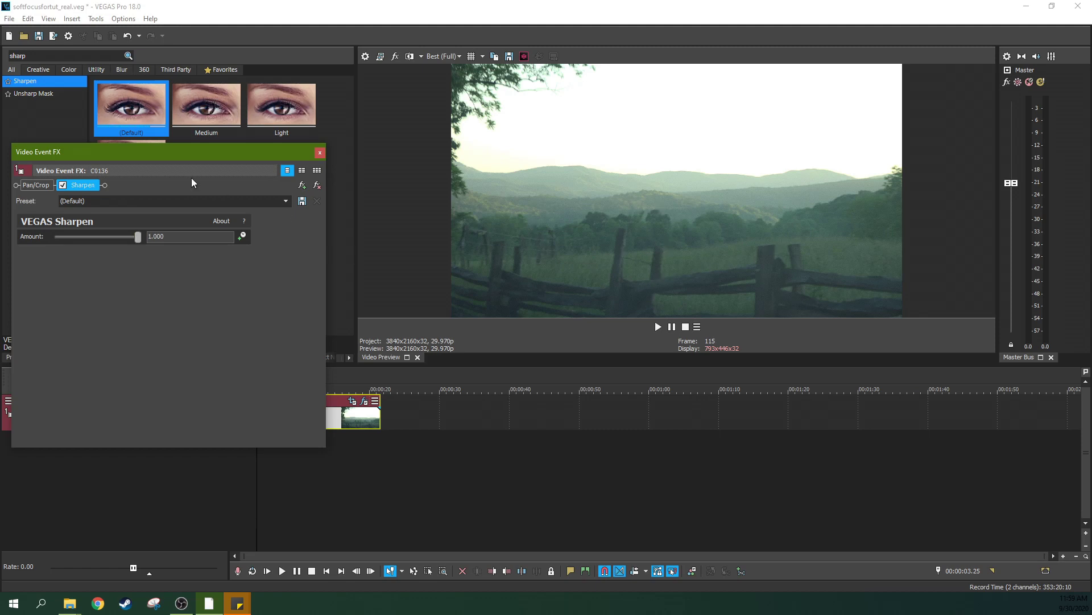
mouse_move(58, 235)
mouse_down()
mouse_move(87, 232)
mouse_move(62, 238)
mouse_up()
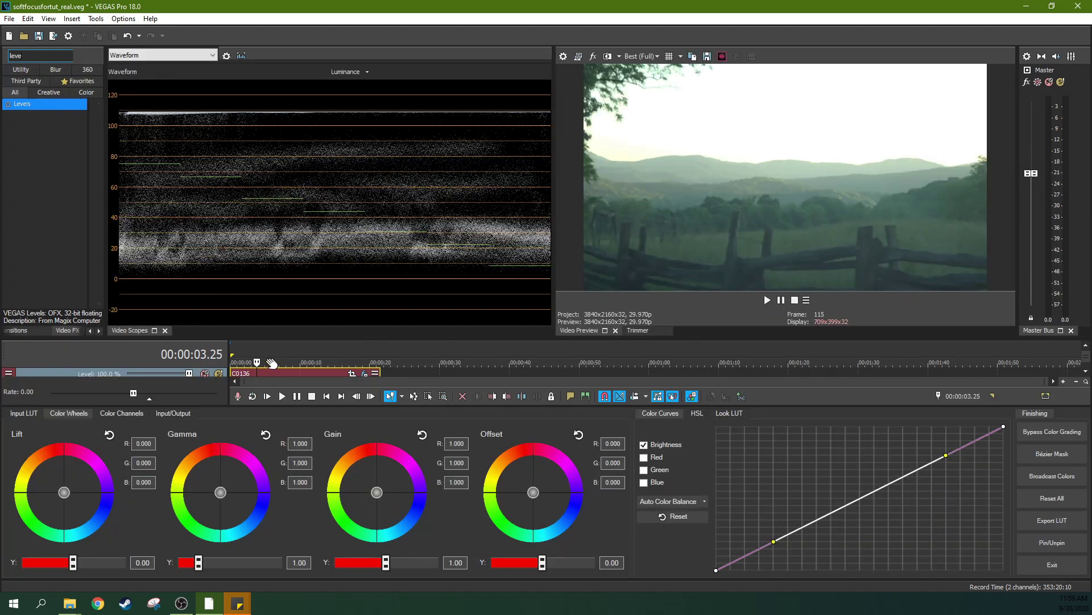
- Exit Color Grading, scrub the clip, and apply the default VEGAS Levels preset to C0136
click(173, 414)
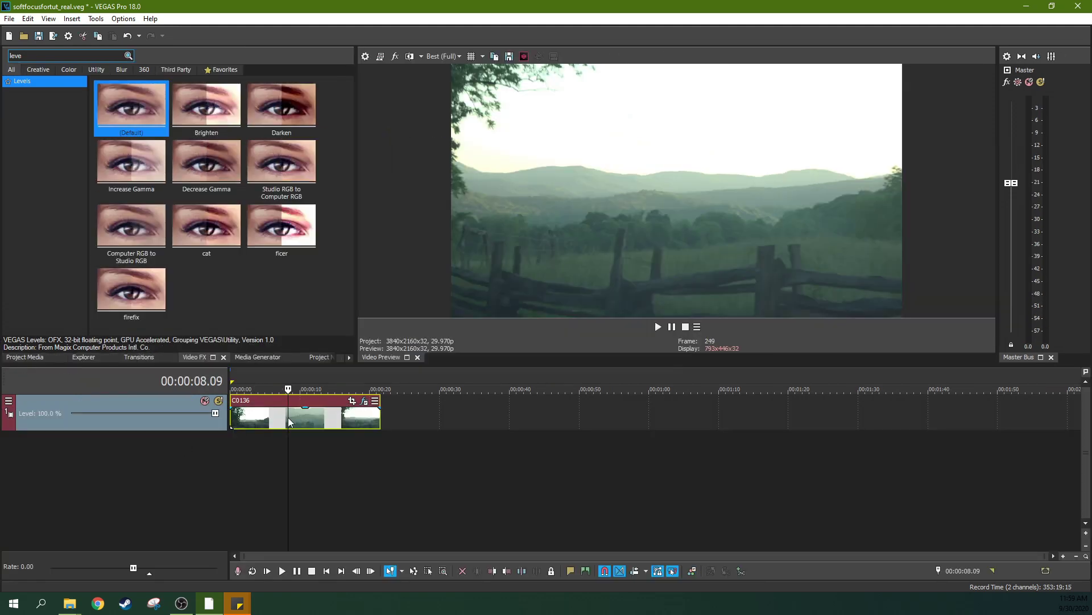
click(288, 412)
click(317, 422)
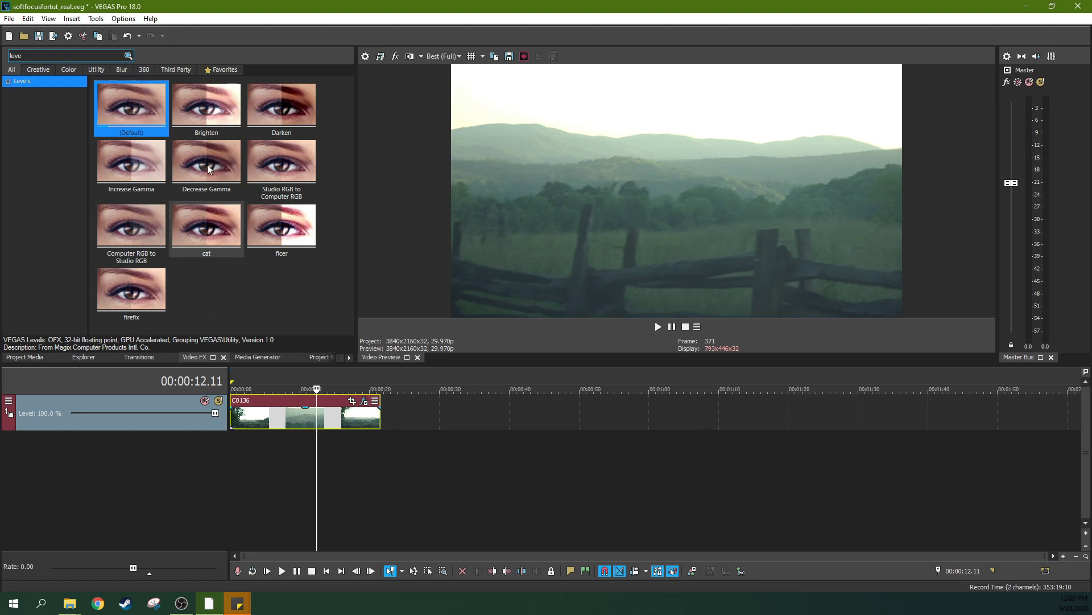
click(284, 425)
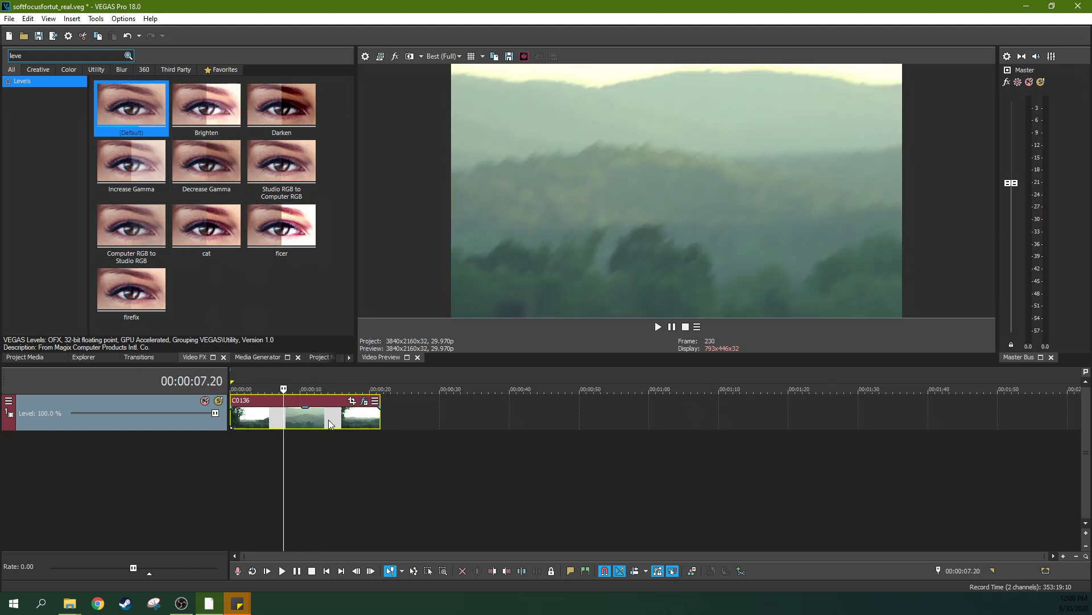
click(329, 421)
click(357, 419)
click(253, 423)
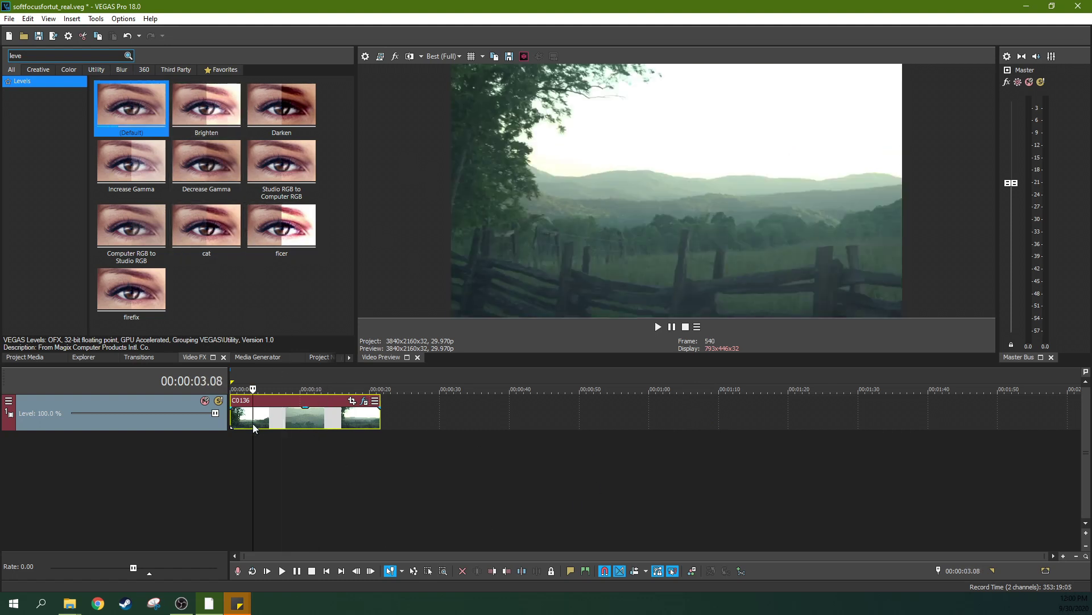
drag(149, 103, 252, 320)
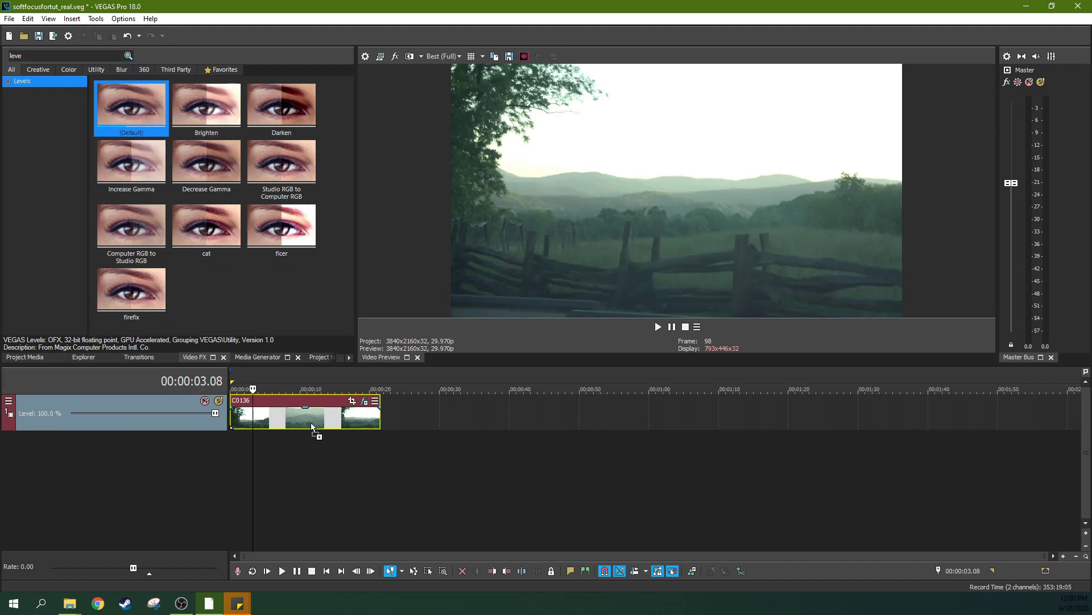
drag(311, 422, 310, 423)
- Remove Color Grading from the clip's FX chain and bring up the Levels settings
drag(164, 160, 241, 178)
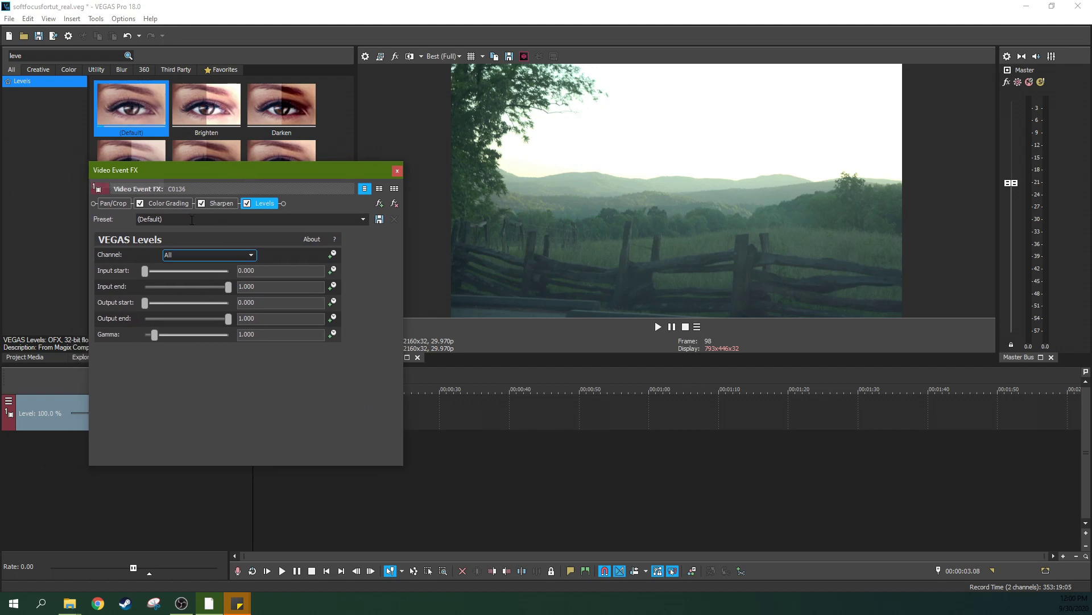
click(169, 203)
click(395, 203)
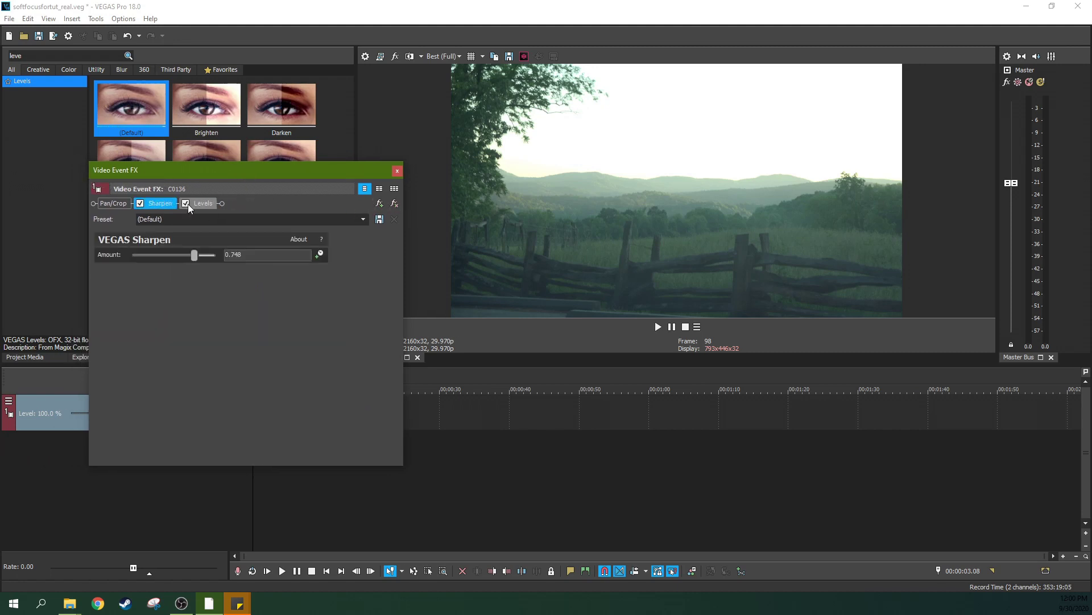
click(202, 204)
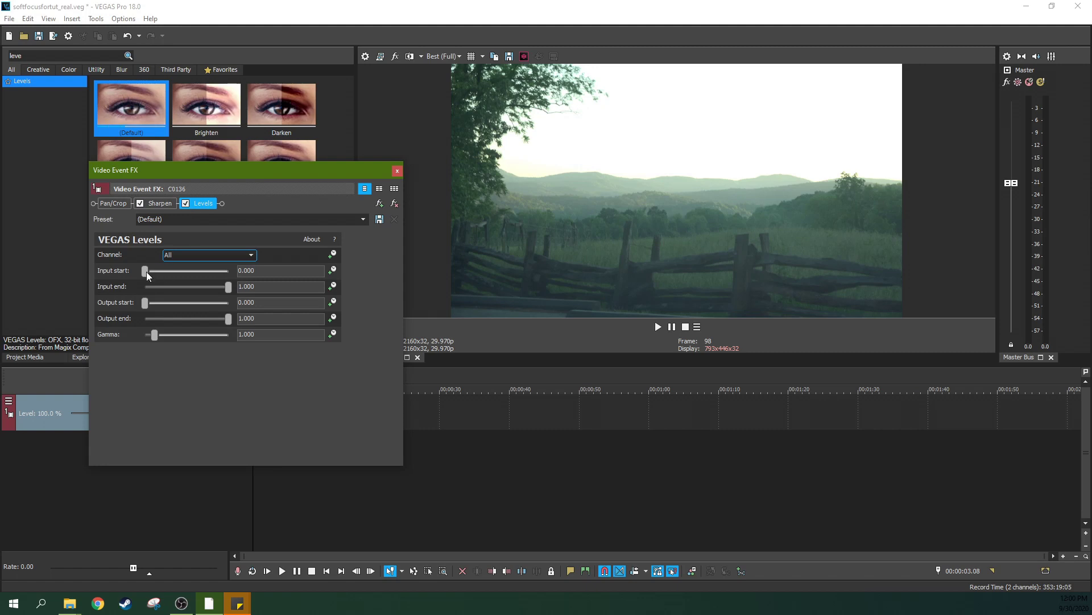
- Raise Levels input start and lower input end for contrast, toggling Levels to compare
drag(149, 272, 151, 272)
drag(227, 288, 211, 290)
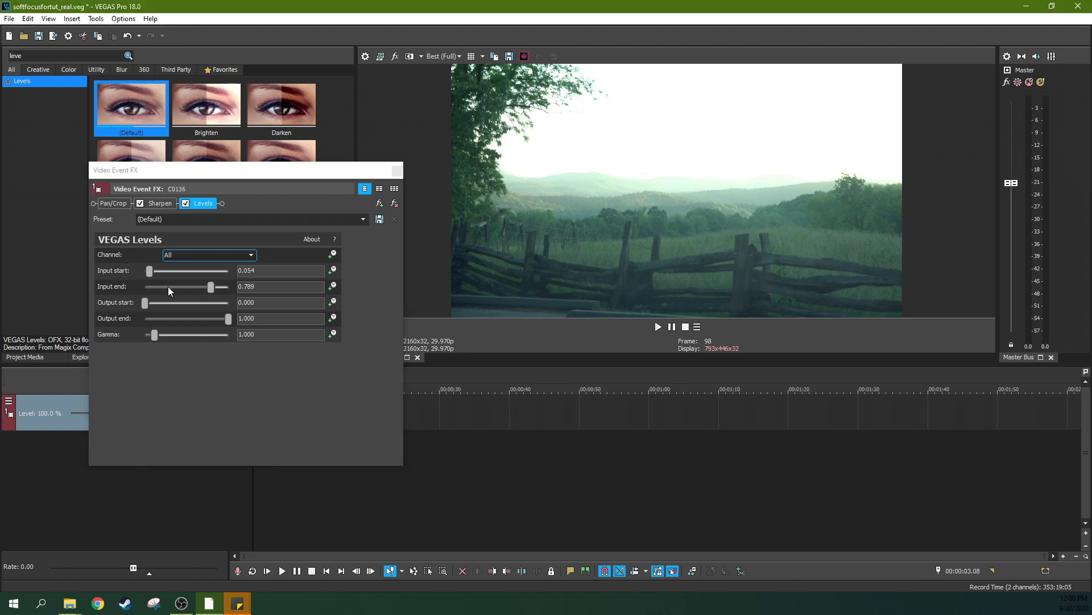
drag(149, 271, 190, 289)
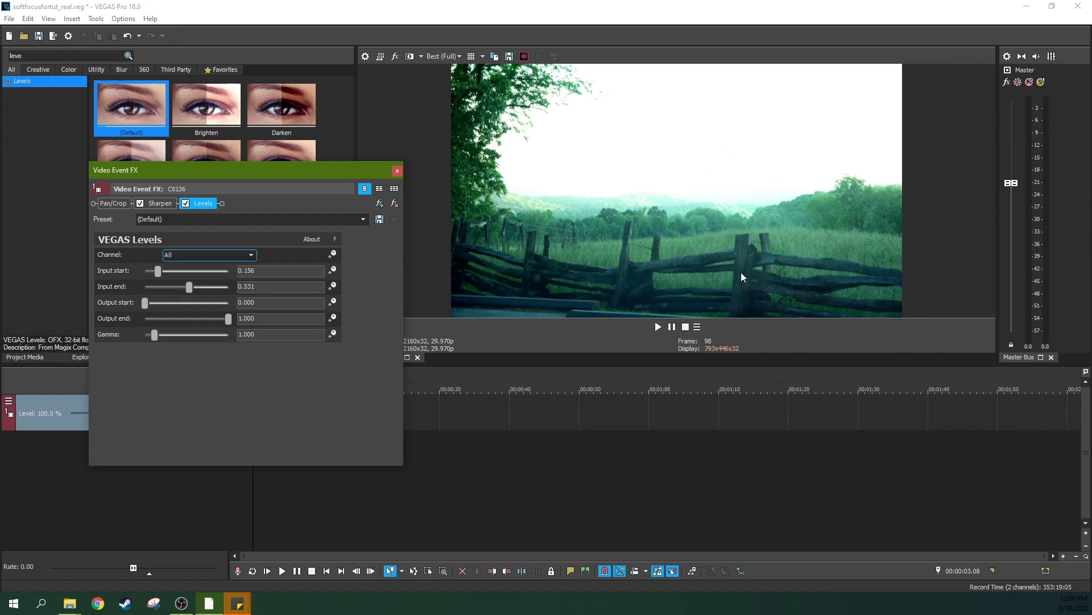
click(186, 203)
click(185, 204)
click(185, 203)
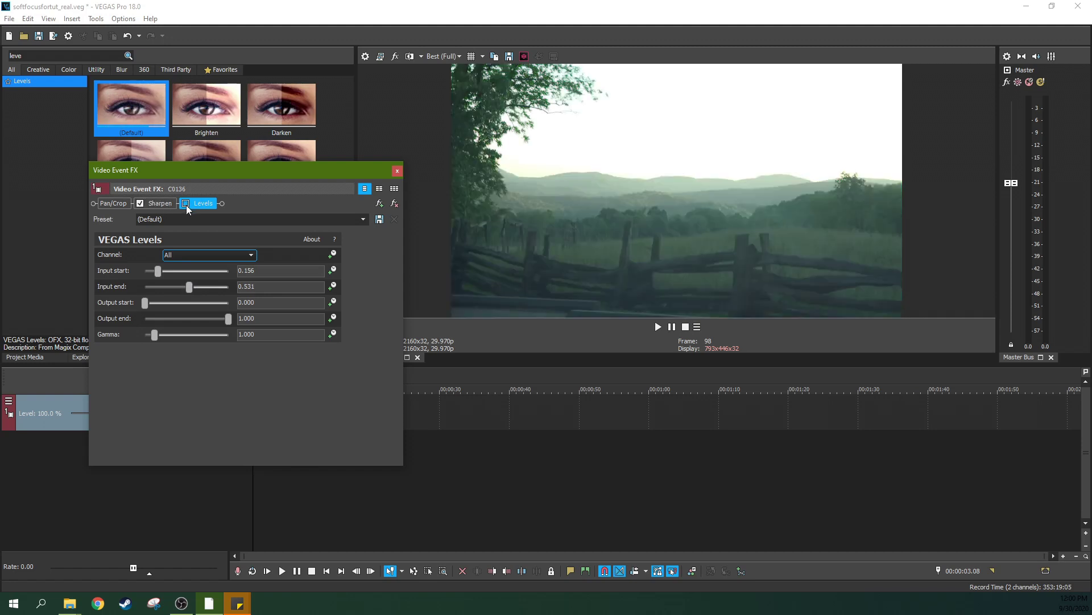
click(185, 204)
click(185, 204)
click(186, 204)
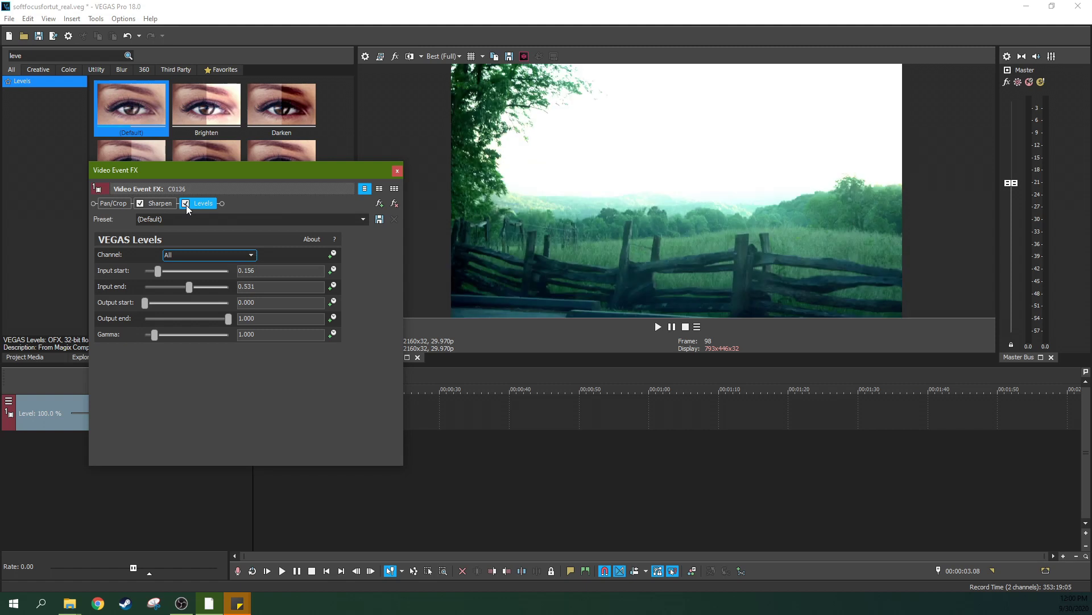
click(186, 203)
click(186, 203)
click(186, 204)
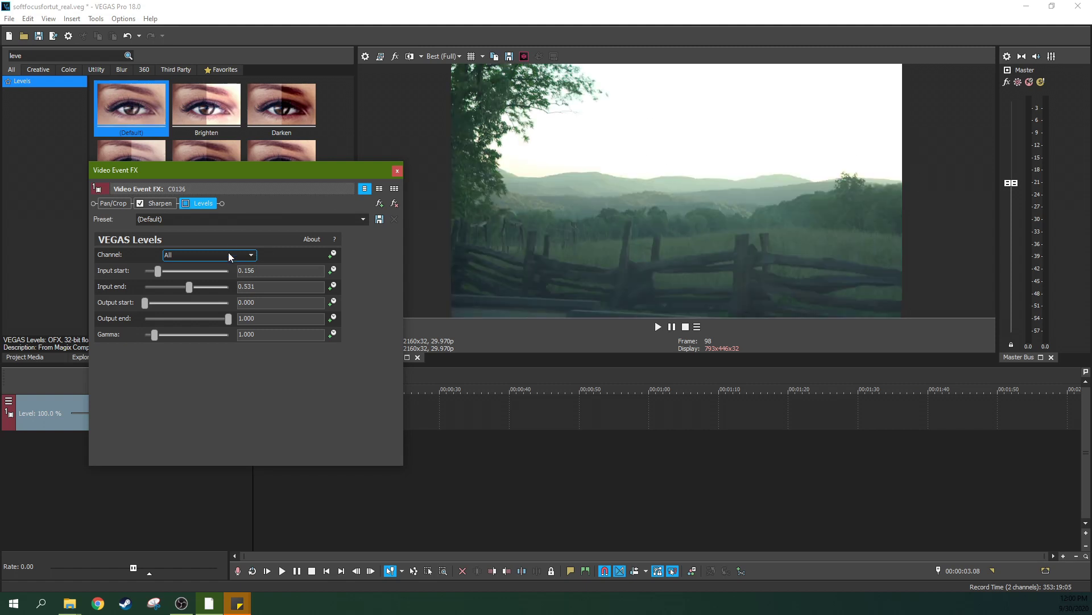
- Refine Levels to Input start 0.068 and Input end 0.959, comparing with it toggled
drag(158, 274, 151, 274)
click(186, 204)
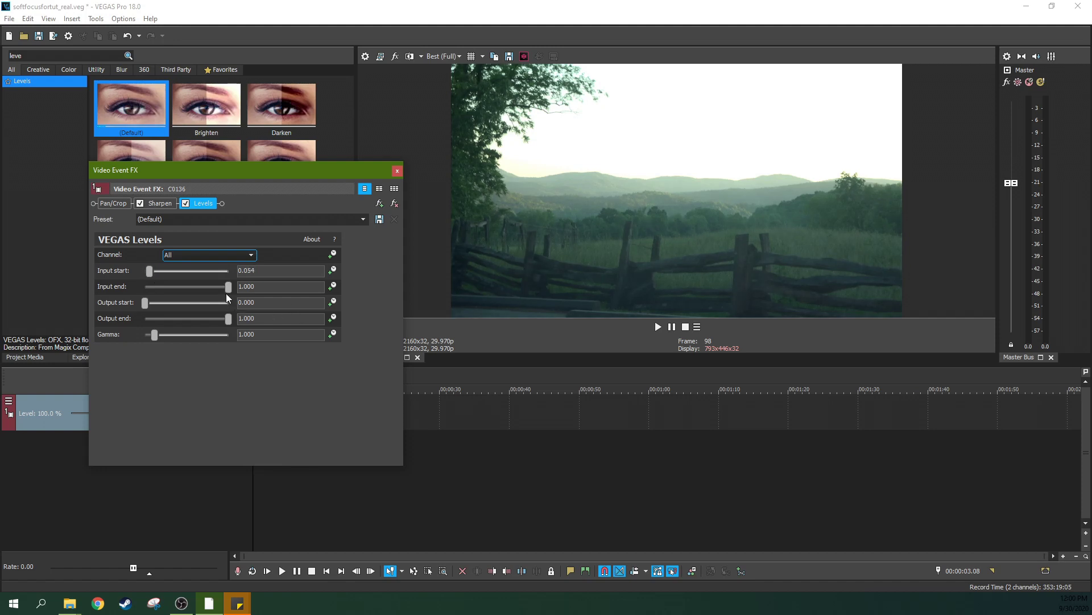
drag(227, 290, 226, 292)
drag(153, 271, 154, 271)
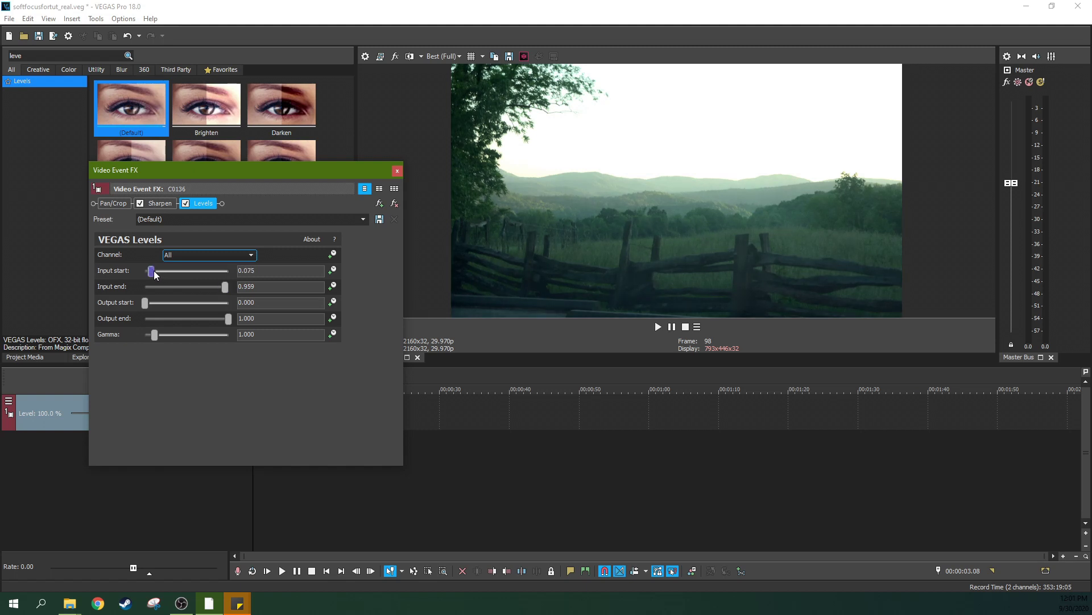
click(185, 203)
click(185, 203)
click(287, 490)
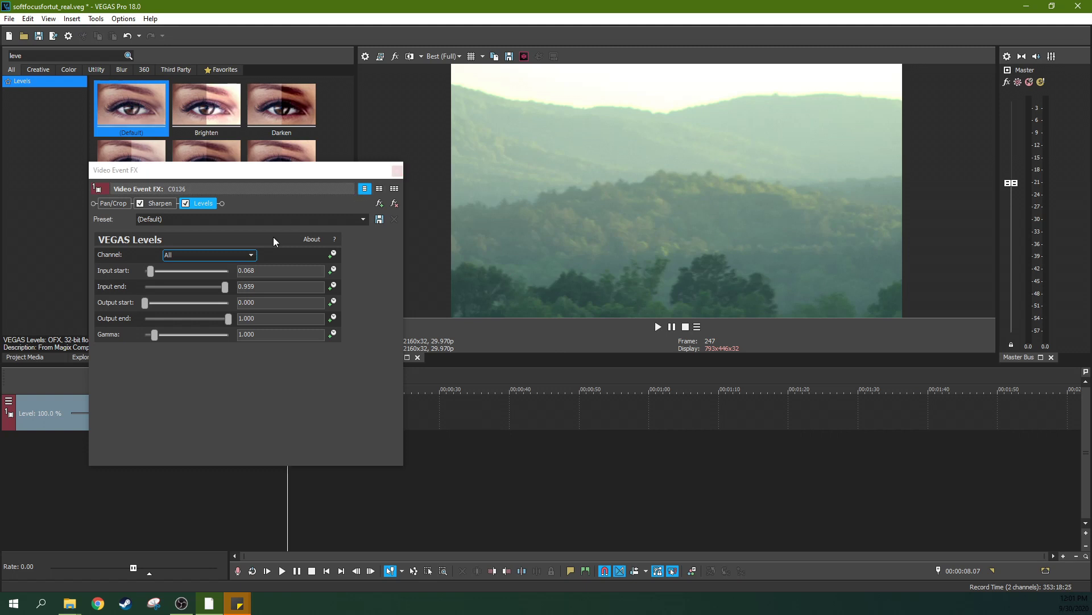
- Remove the Levels and Sharpen effects from clip C0136 and close the FX window
click(394, 203)
click(394, 203)
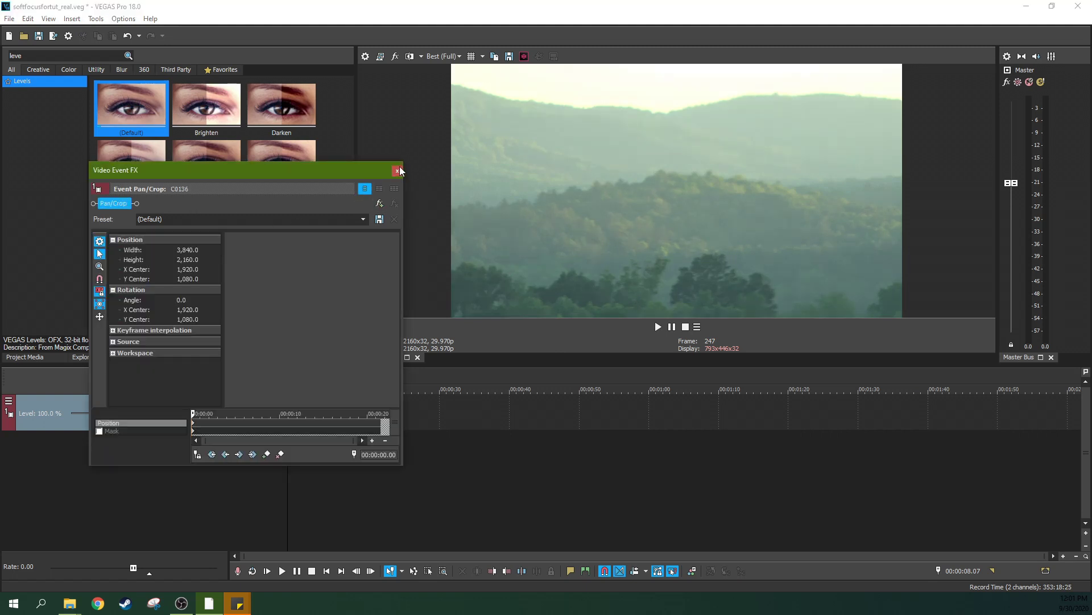
click(397, 171)
drag(288, 462, 289, 463)
click(350, 423)
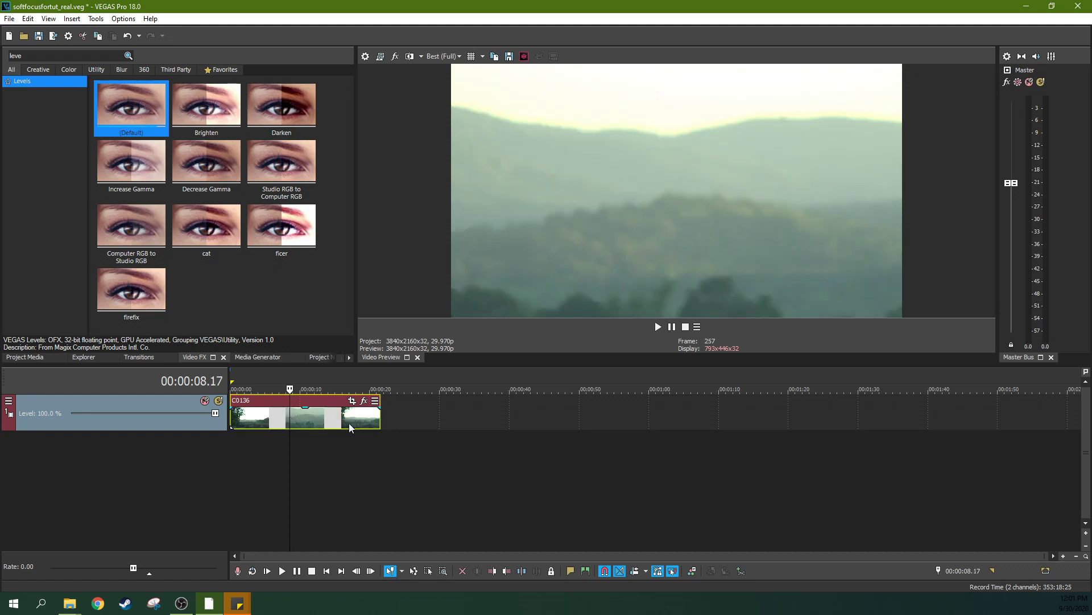
- Insert a new video track above and copy clip C0136 onto it
key(ctrl+shift+q)
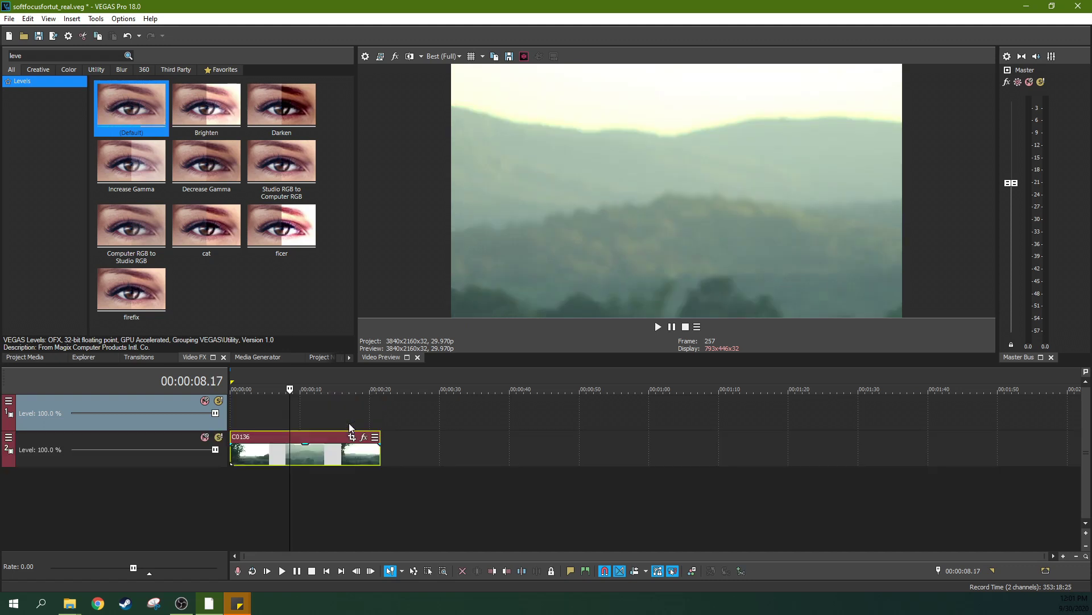
click(272, 411)
click(267, 436)
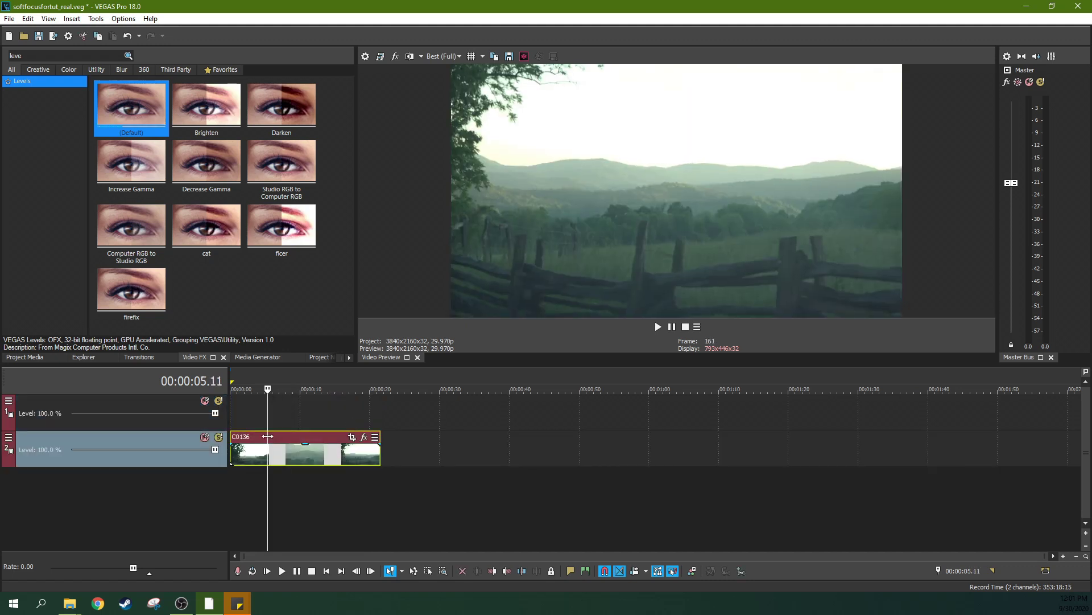
drag(285, 435, 295, 414)
click(328, 417)
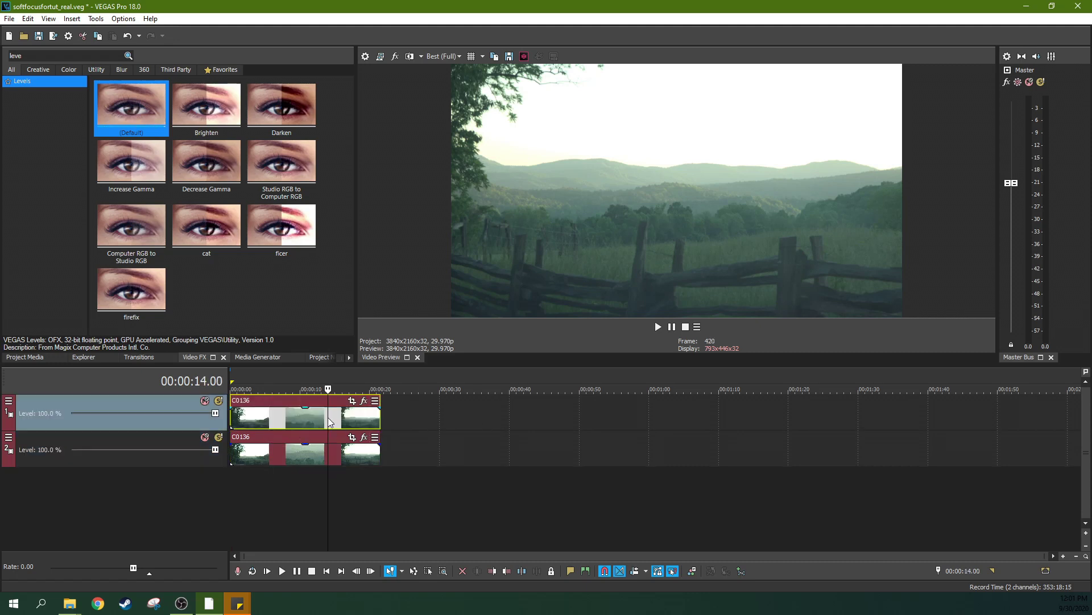
- Select the top duplicate clip and return the playhead to the clip's start
right_click(309, 434)
click(285, 419)
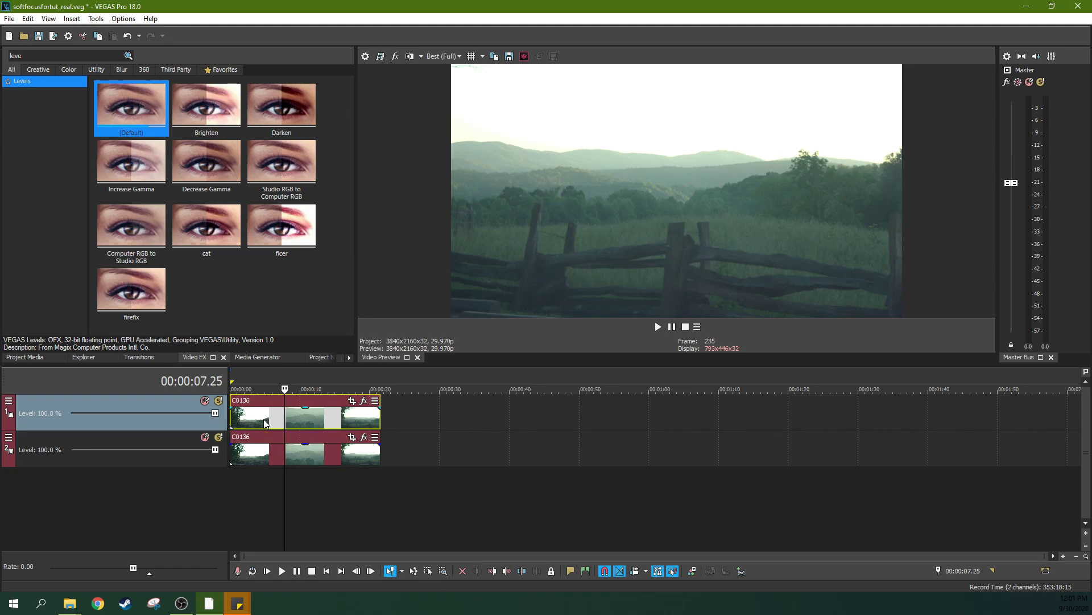
click(255, 419)
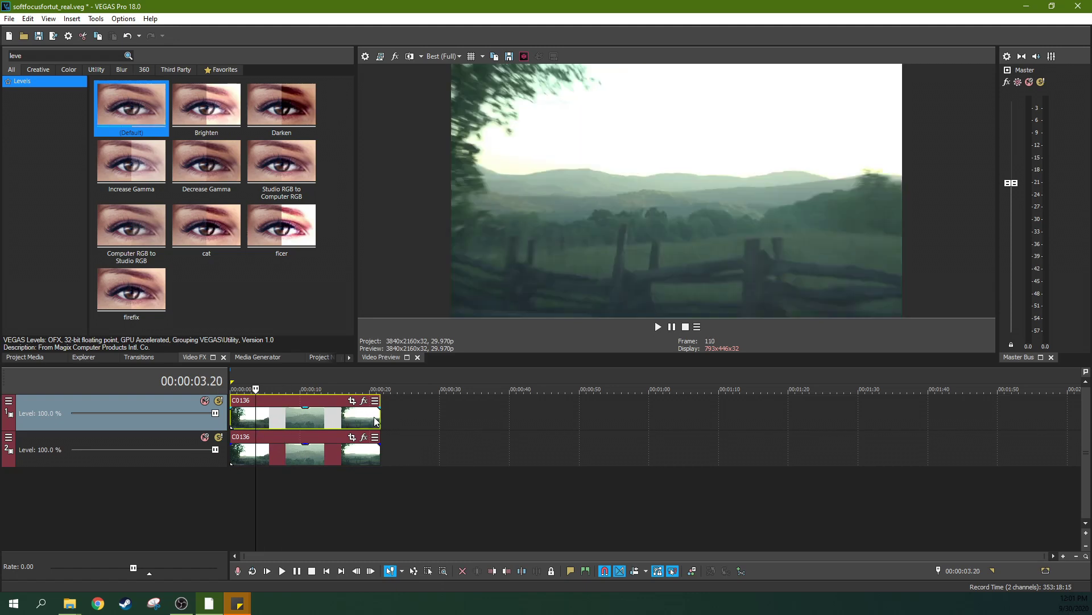
click(235, 422)
scroll(300, 432, up, 3)
scroll(309, 429, down, 3)
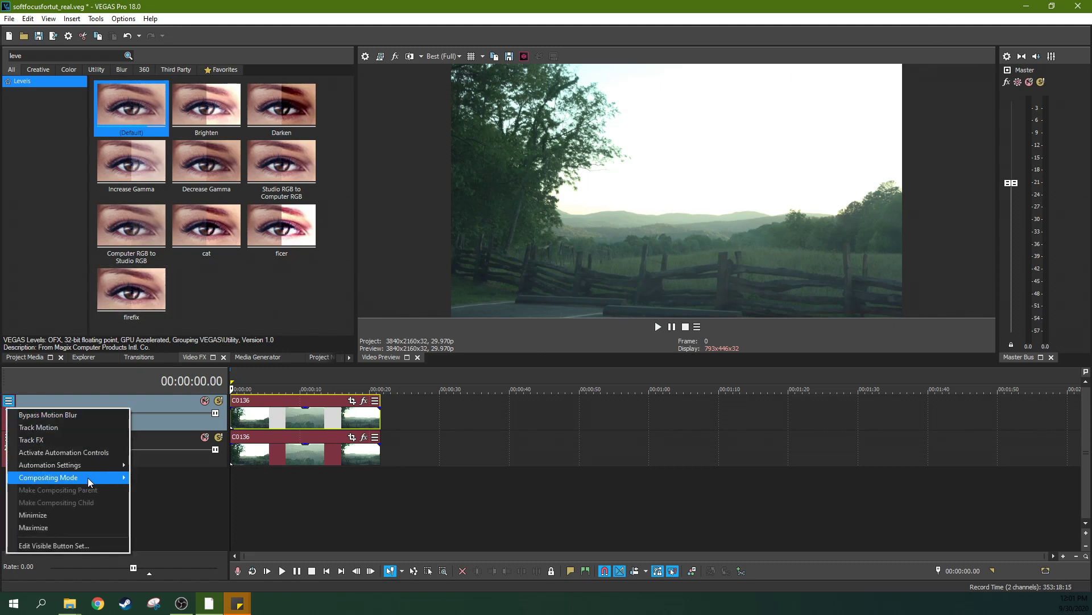
- Set track 1's compositing mode to a custom VEGAS Bump Map compositor
mouse_move(87, 477)
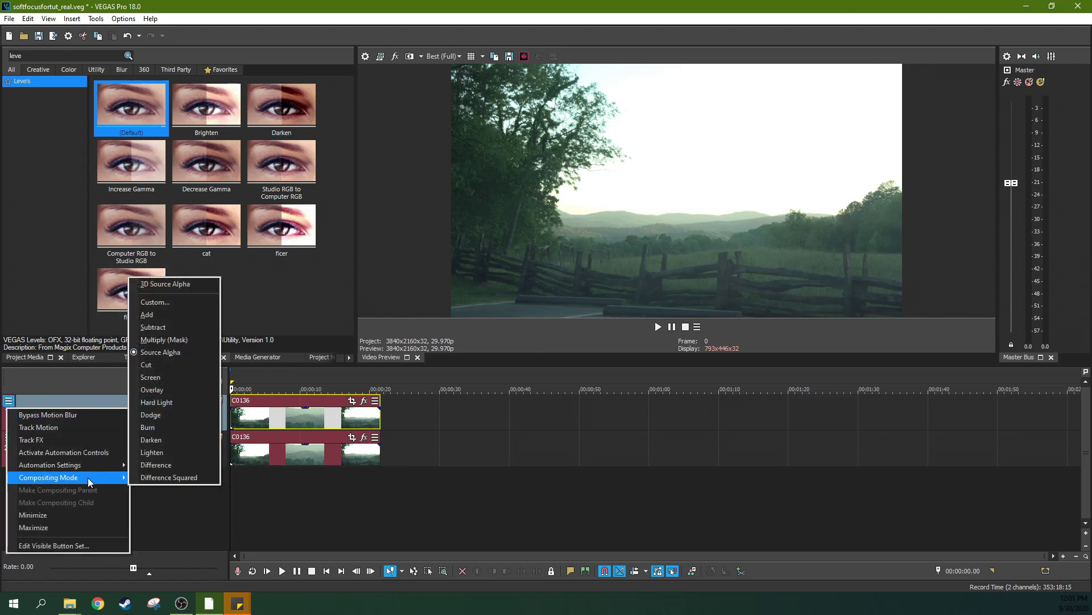
click(189, 302)
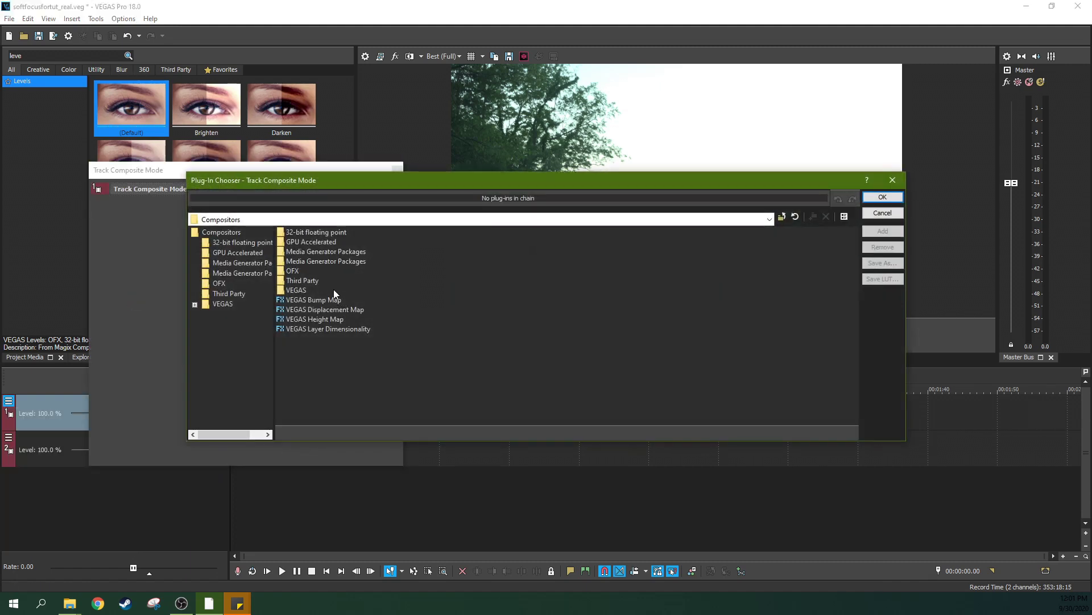
click(313, 301)
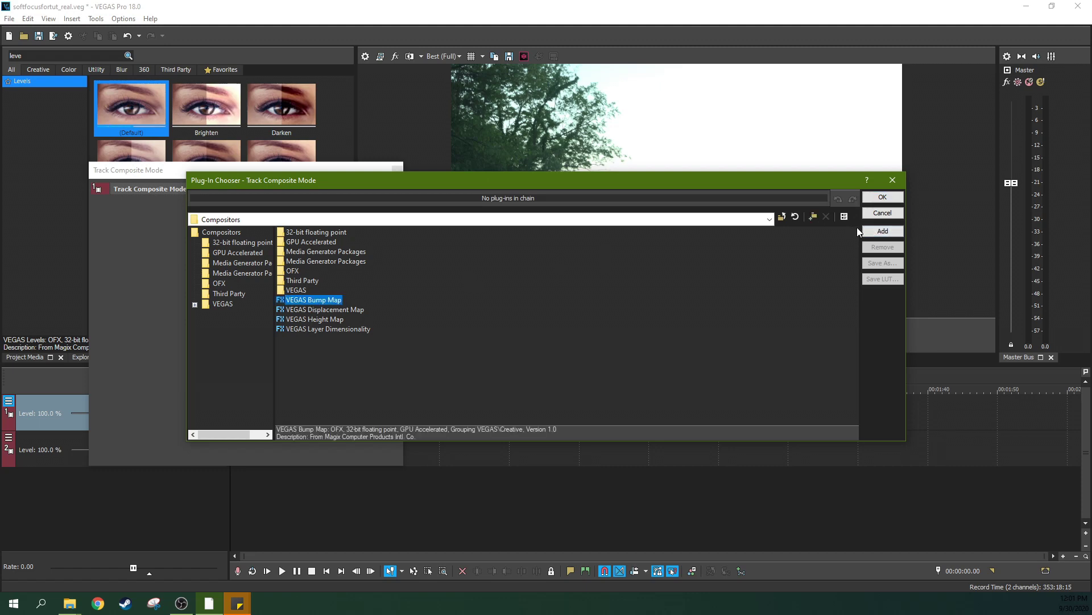
click(883, 230)
click(882, 197)
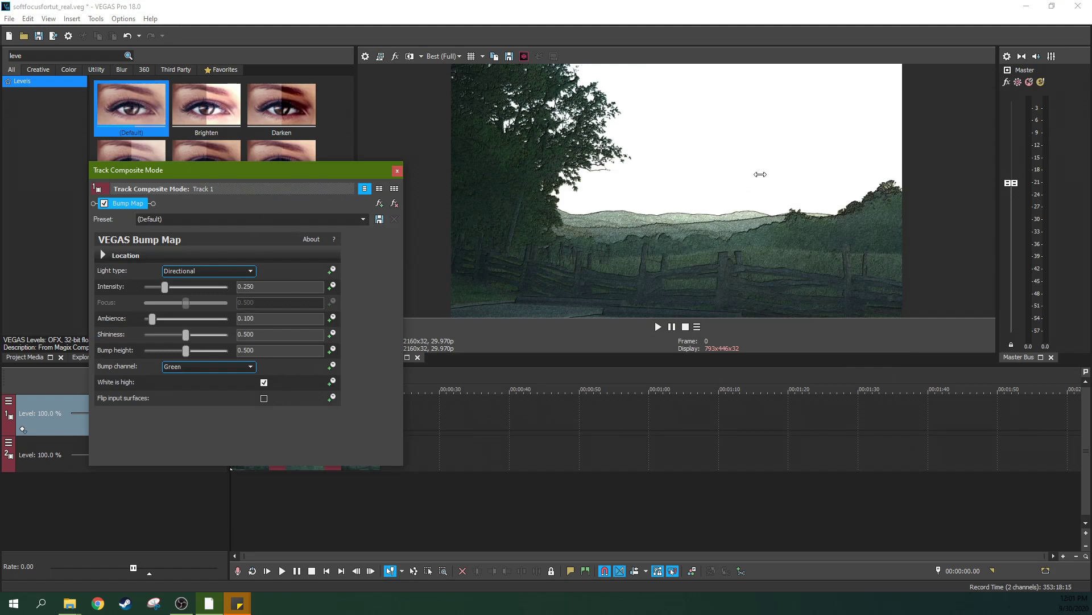
- Set the Bump Map light type to Omnidirectional and raise Ambience to 0.313
click(222, 268)
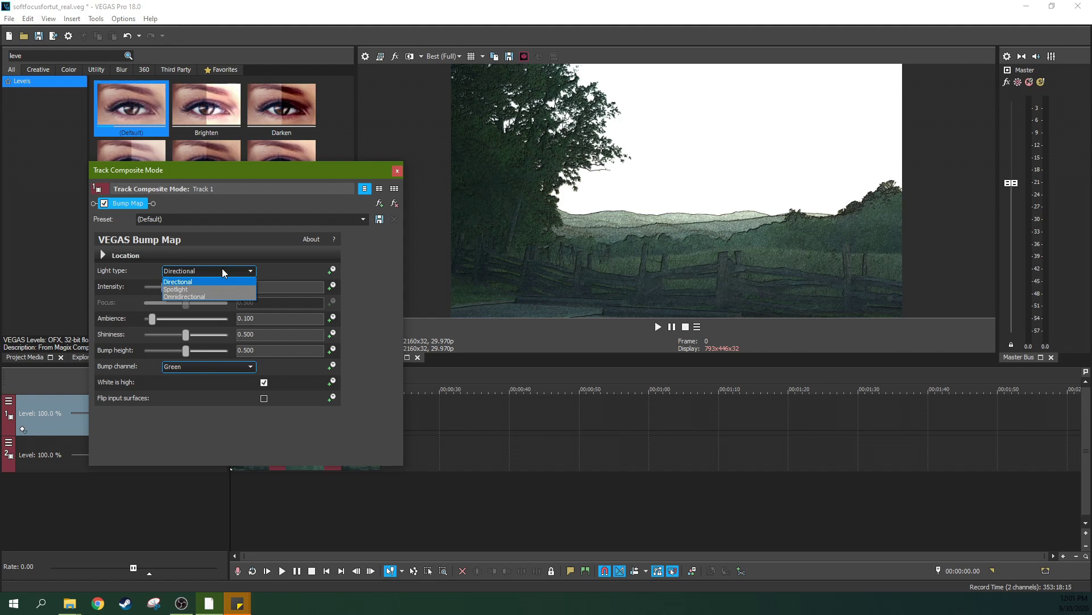
click(222, 268)
click(222, 271)
click(189, 296)
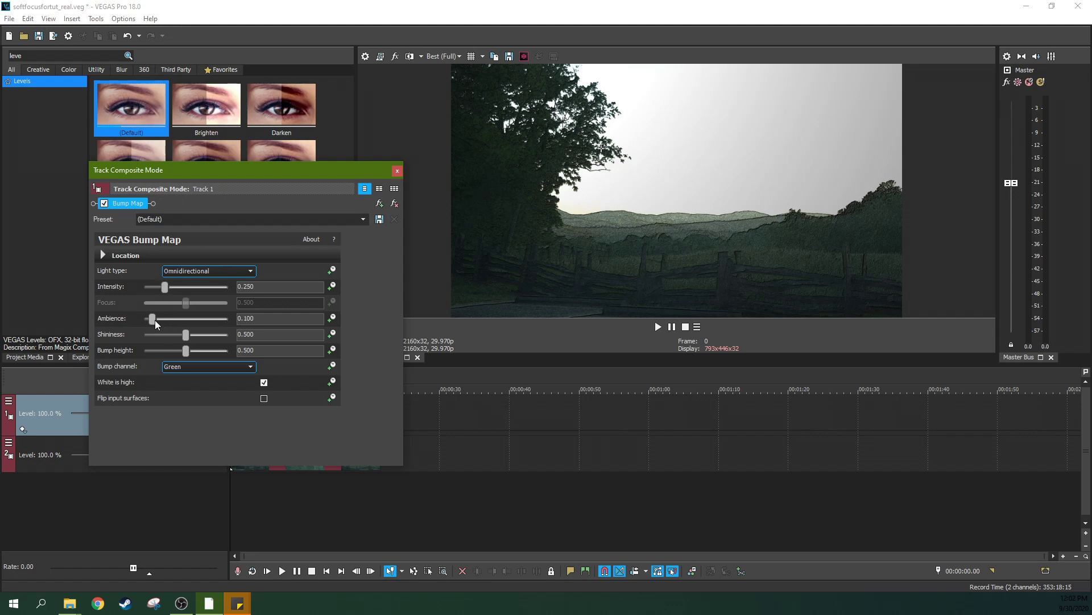
drag(153, 319, 174, 322)
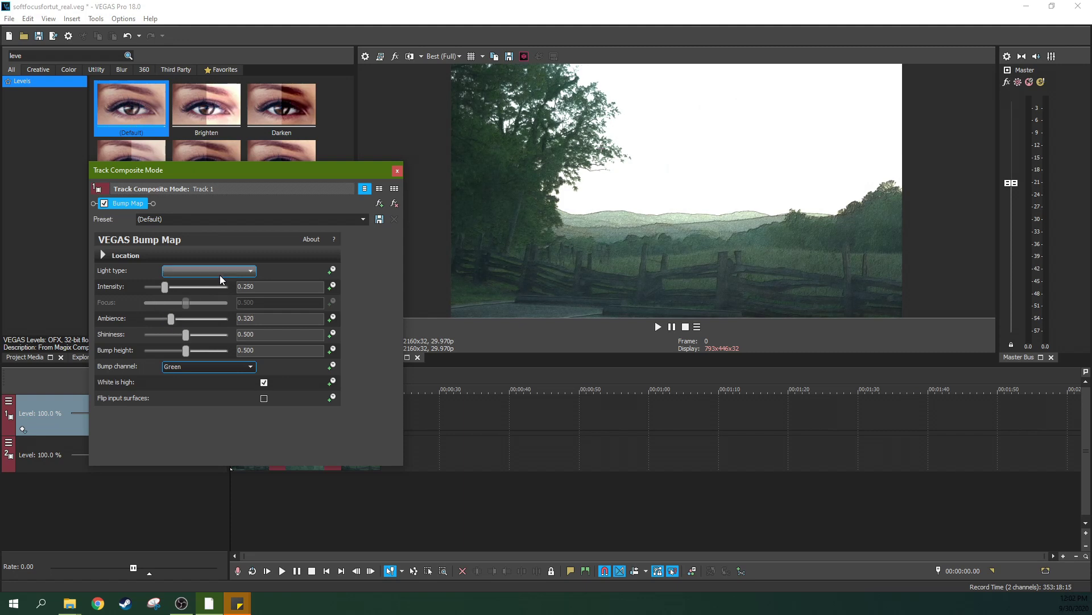
- Toggle Bump Map off and on to compare, leaving it enabled
click(105, 203)
click(105, 204)
click(106, 204)
click(105, 203)
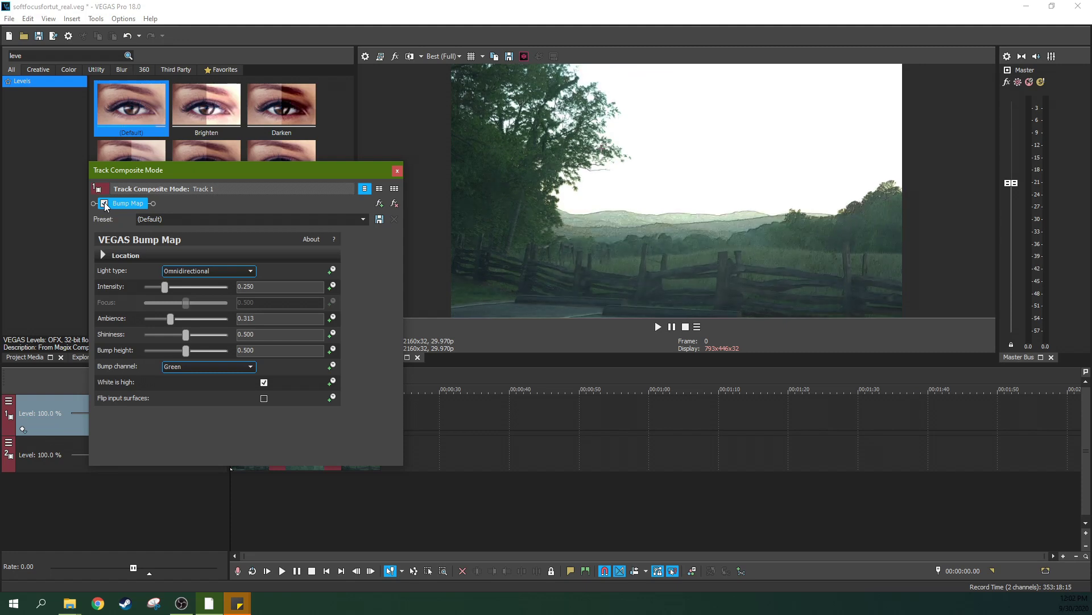
click(105, 204)
click(105, 203)
click(104, 204)
click(105, 203)
click(104, 203)
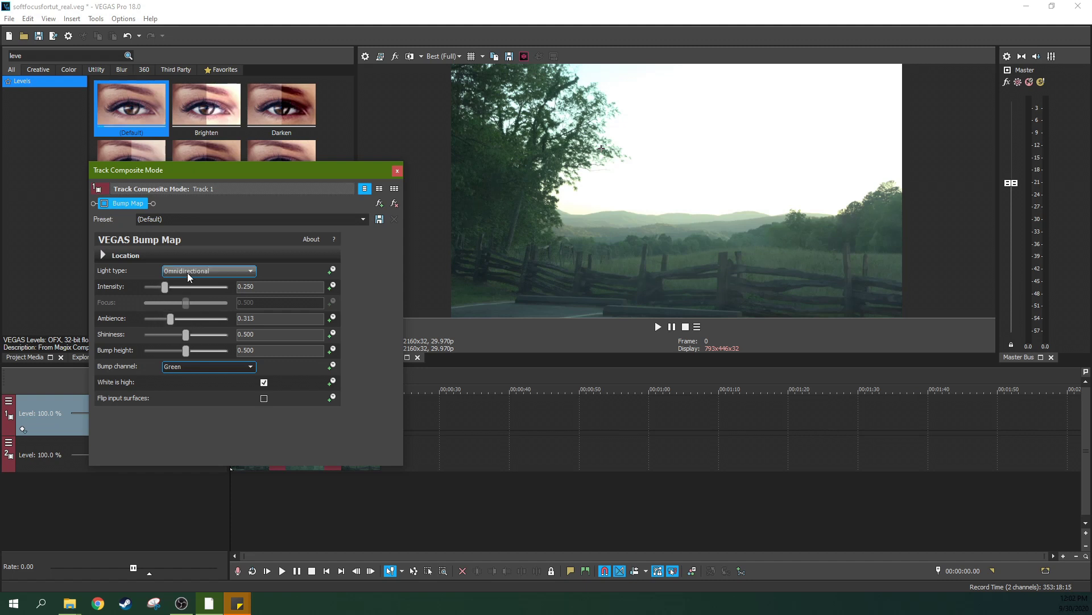
click(103, 203)
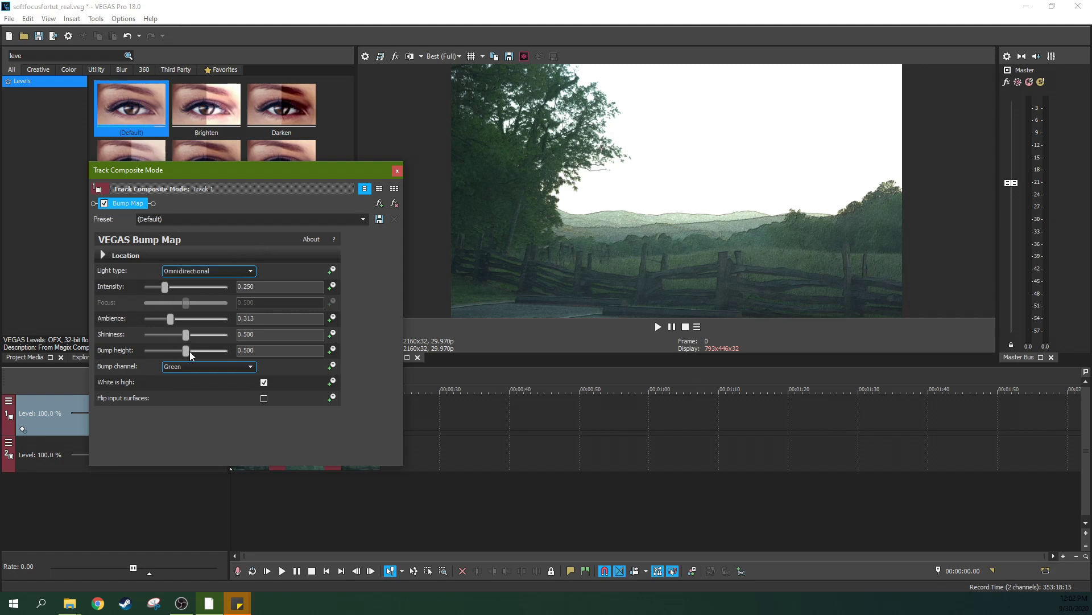
- Set Bump height to 0.184 and Ambience to 0.224, toggling Bump Map to compare
drag(187, 351, 108, 347)
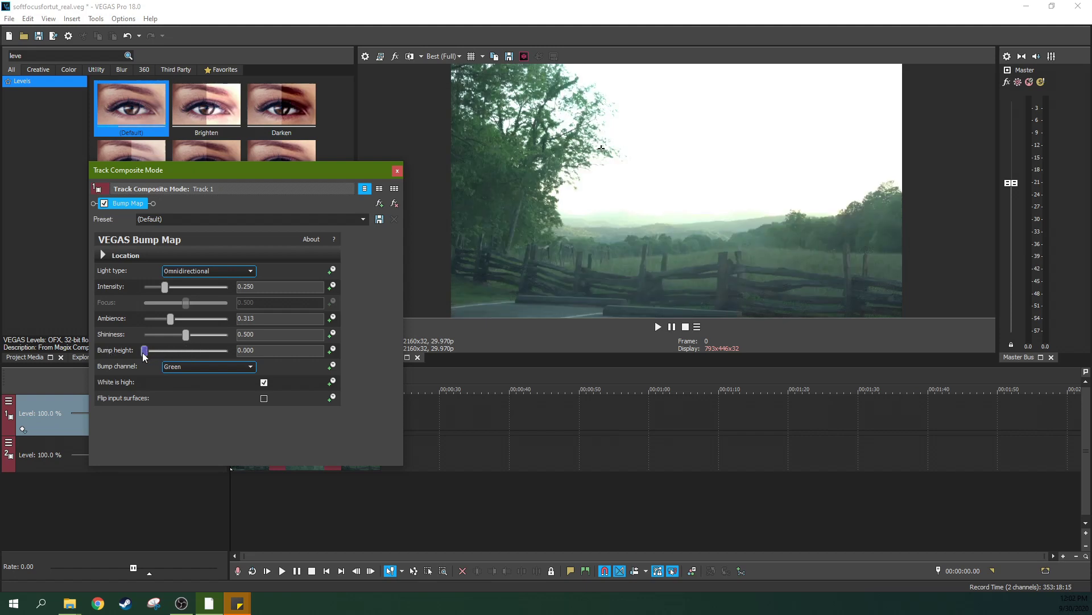
mouse_move(144, 354)
mouse_down()
mouse_move(172, 356)
mouse_move(137, 351)
mouse_move(151, 347)
mouse_up()
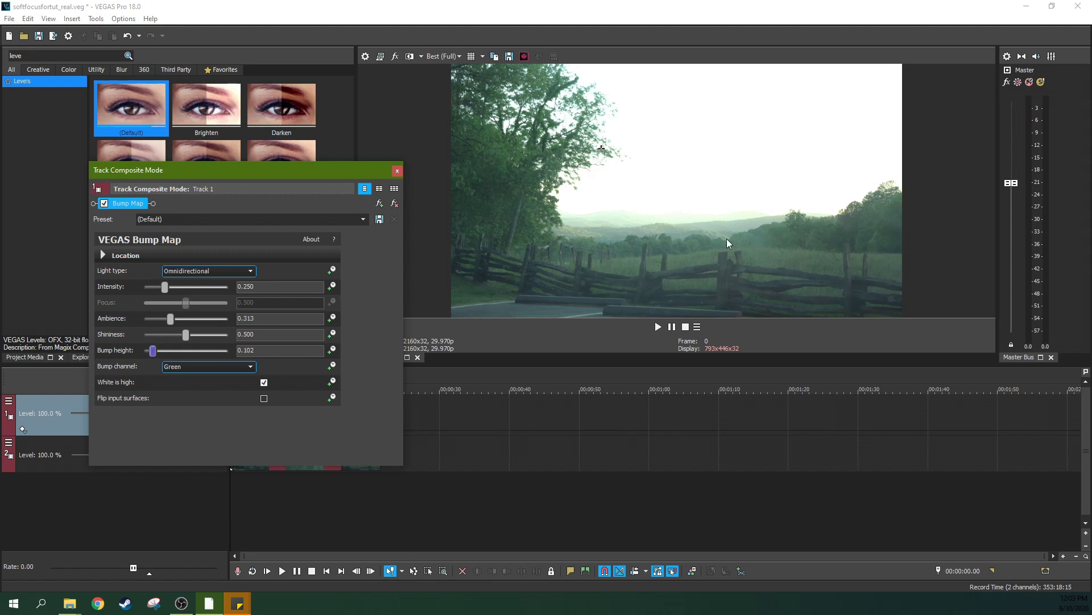
drag(170, 319, 163, 318)
click(104, 203)
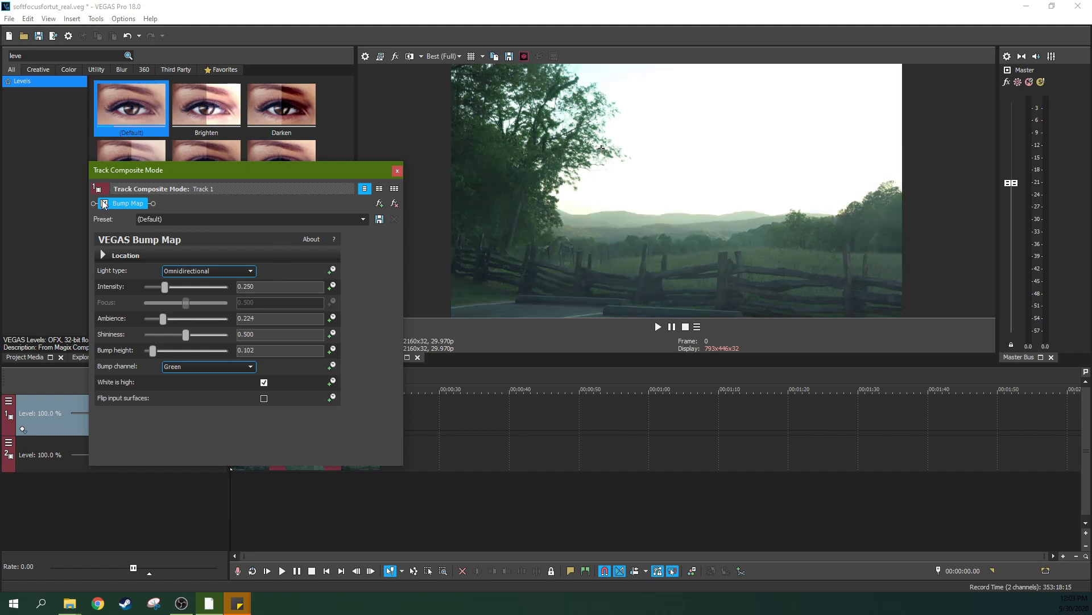
click(104, 203)
click(104, 203)
click(104, 203)
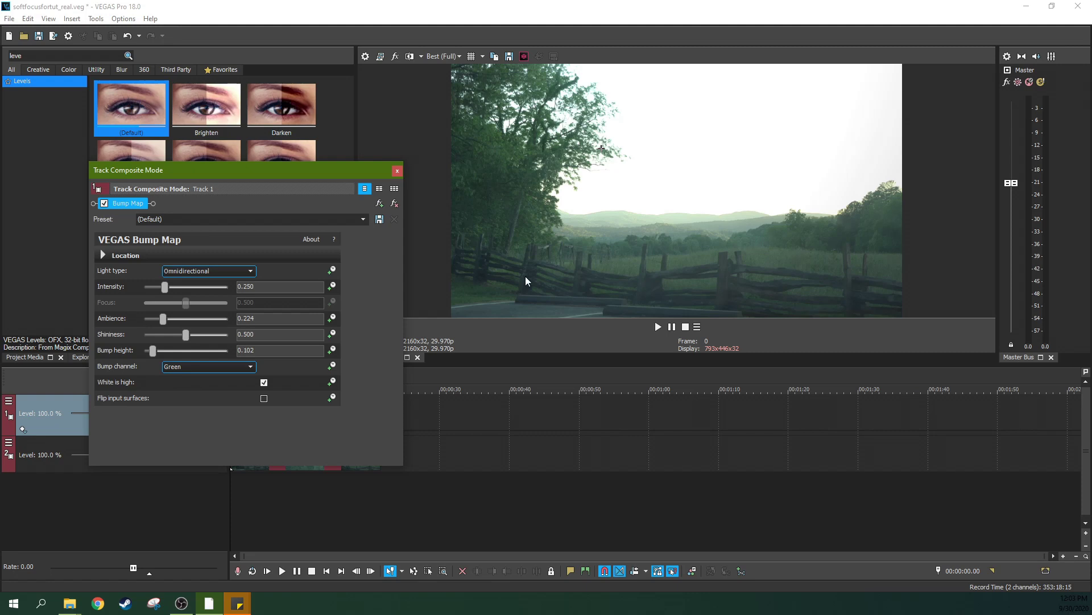
drag(153, 351, 163, 351)
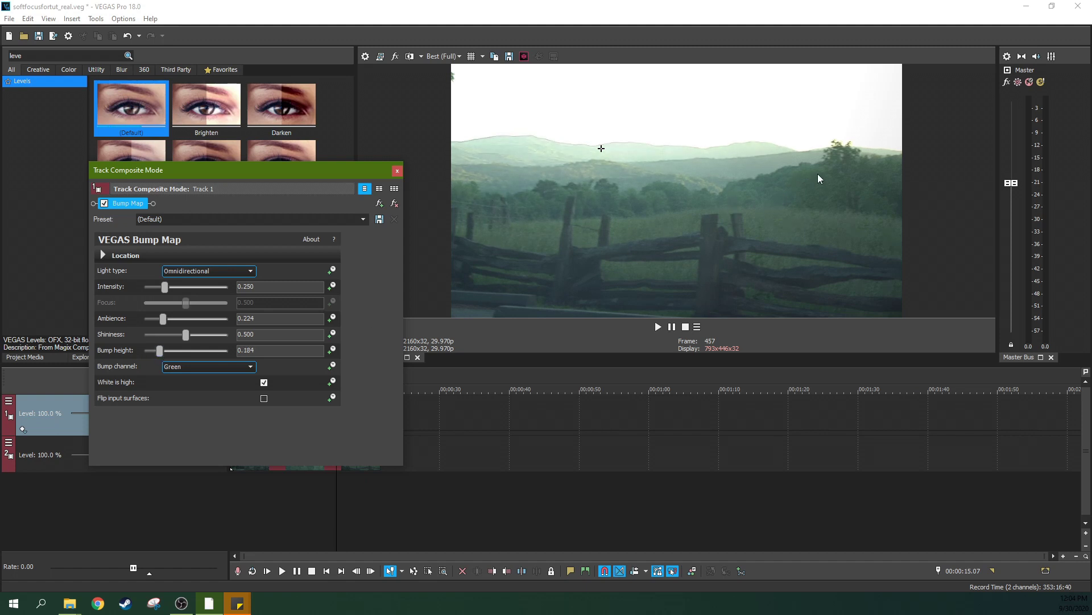